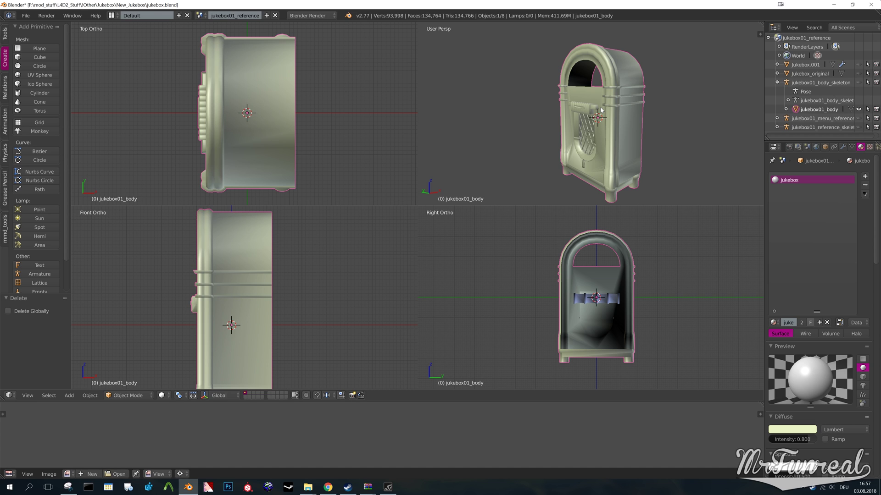
Step: Try moving the jukebox01_menu_reference strip out to the jukebox's front, and undo the move
middle_click_drag(670, 75, 580, 89)
right_click(597, 121)
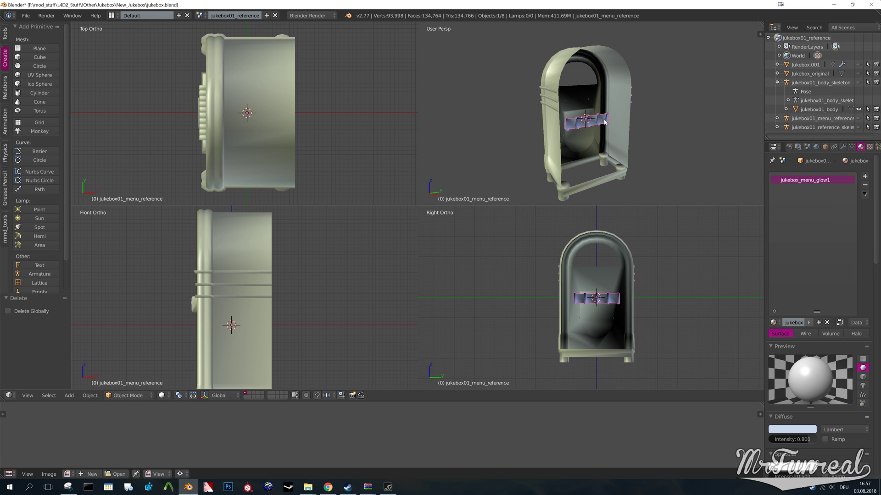
scroll(598, 121, "up", 3)
scroll(578, 122, "up", 3)
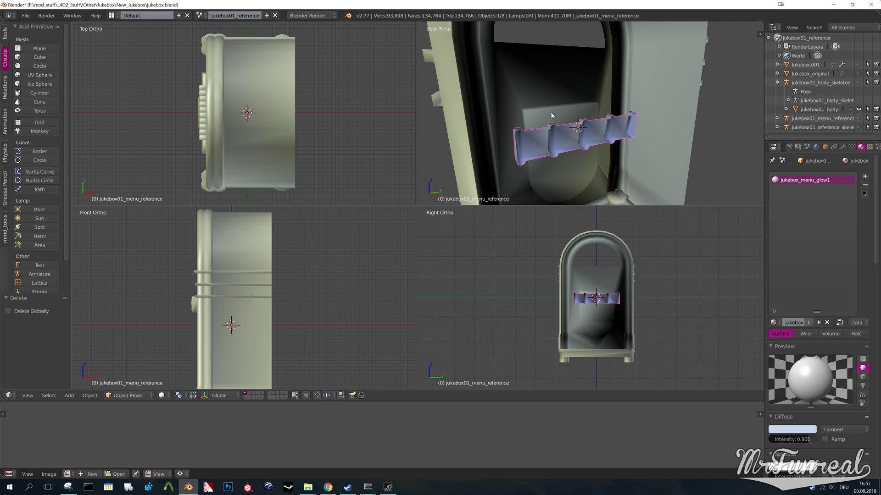
middle_click_drag(540, 111, 594, 114)
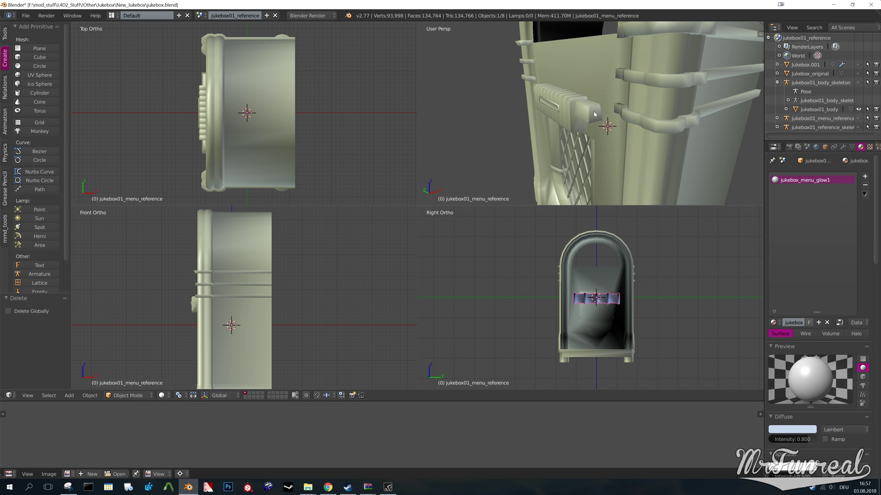
key("g")
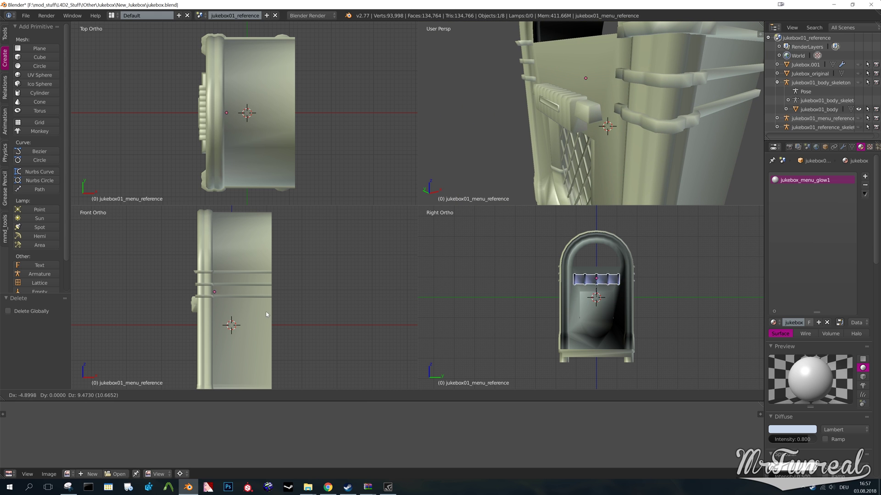
left_click(243, 308)
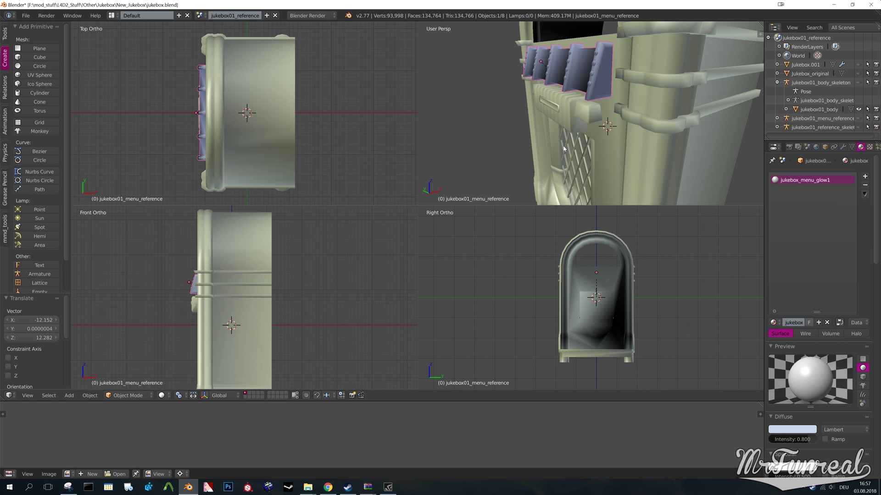
middle_click_drag(563, 148, 566, 160)
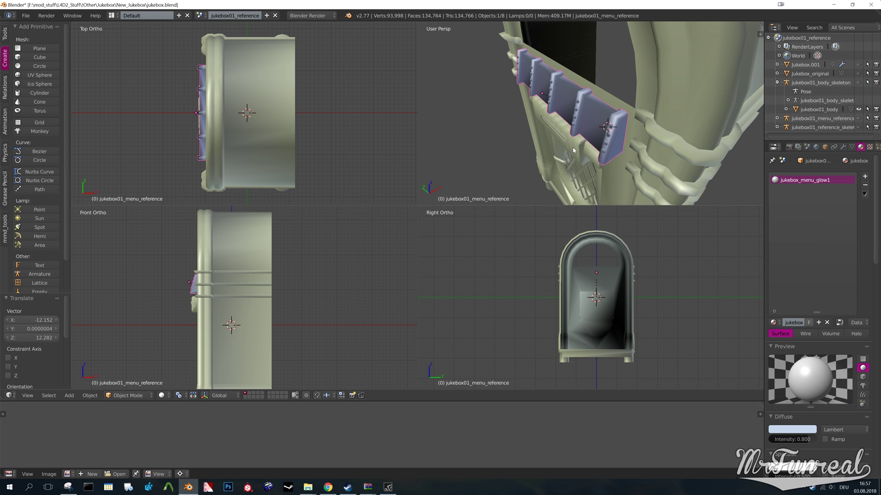
key("ctrl+z")
middle_click_drag(593, 142, 512, 122)
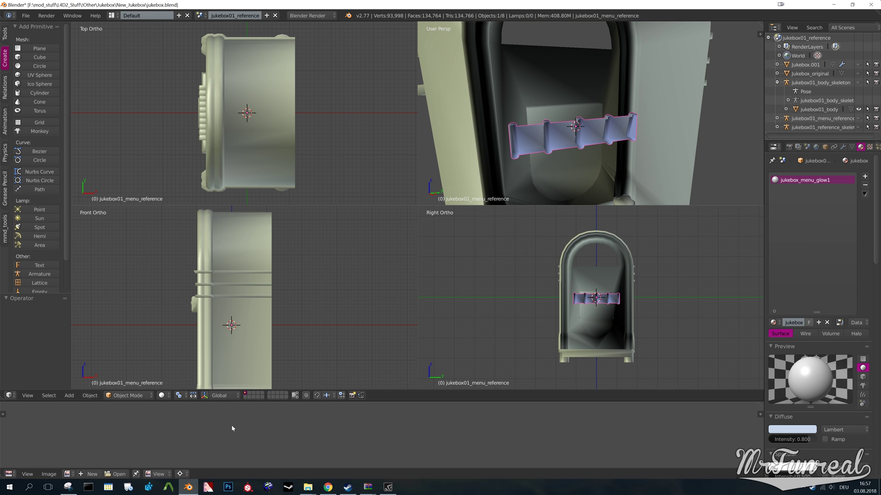
Step: Switch to Hammer and open jukebox.vmf from the sdk_content mapsrc instance folder
left_click(269, 486)
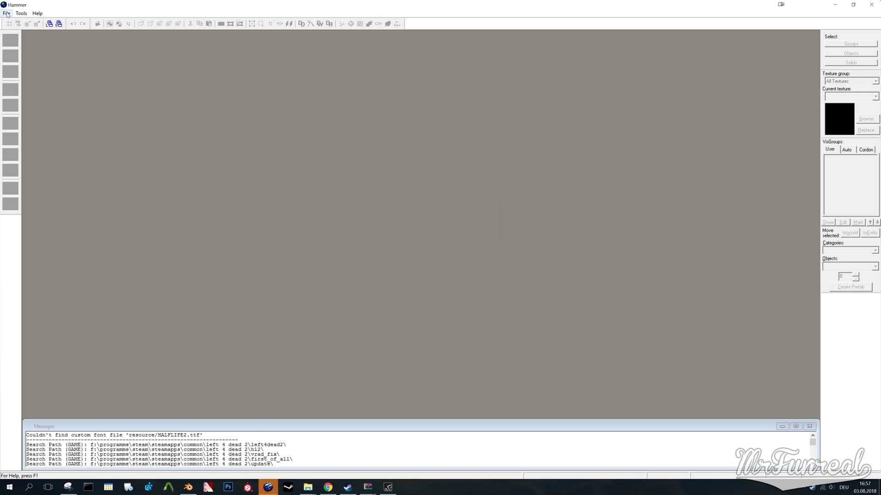
left_click(7, 13)
left_click(19, 31)
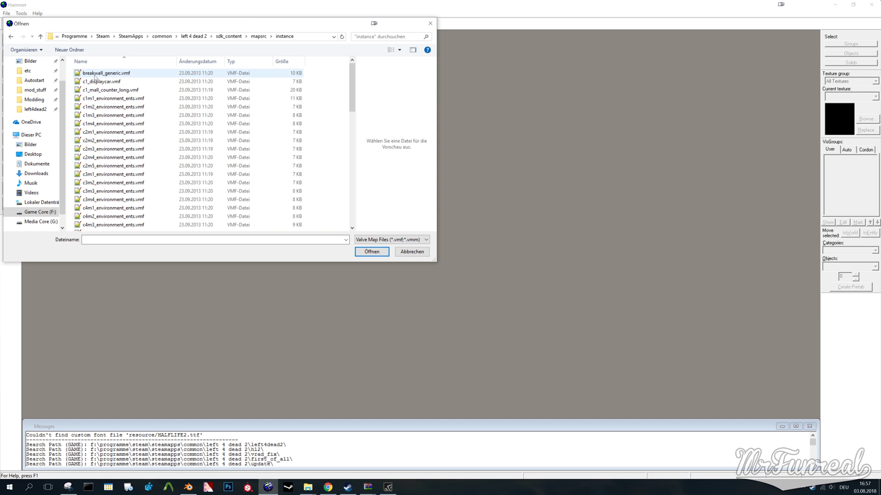
left_click(103, 183)
key("j")
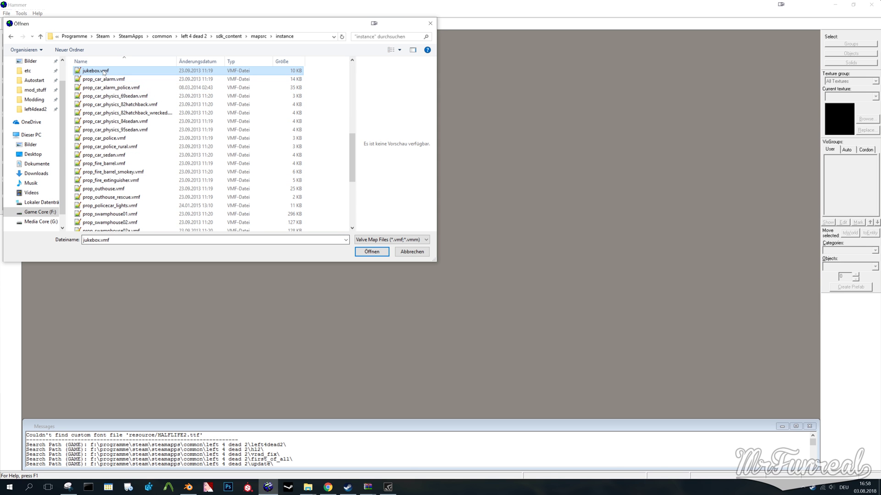
key("Return")
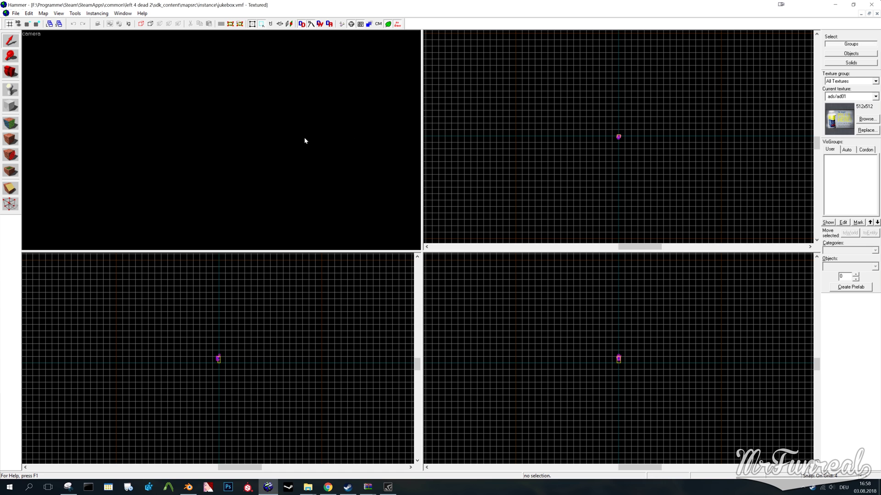
Step: Hide all Auto VisGroups except the World Details props so only the jukebox models are displayed
scroll(301, 136, "down", 5)
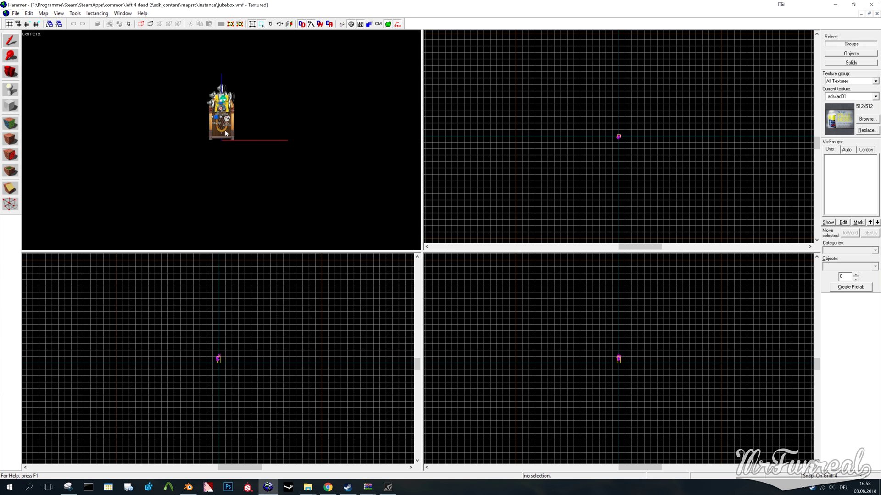
scroll(244, 110, "up", 5)
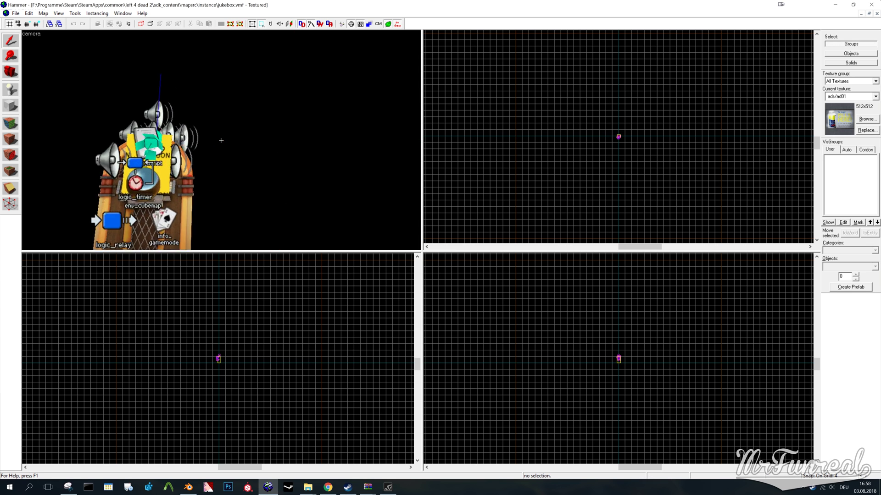
key("w")
key("d")
key("a")
key("z")
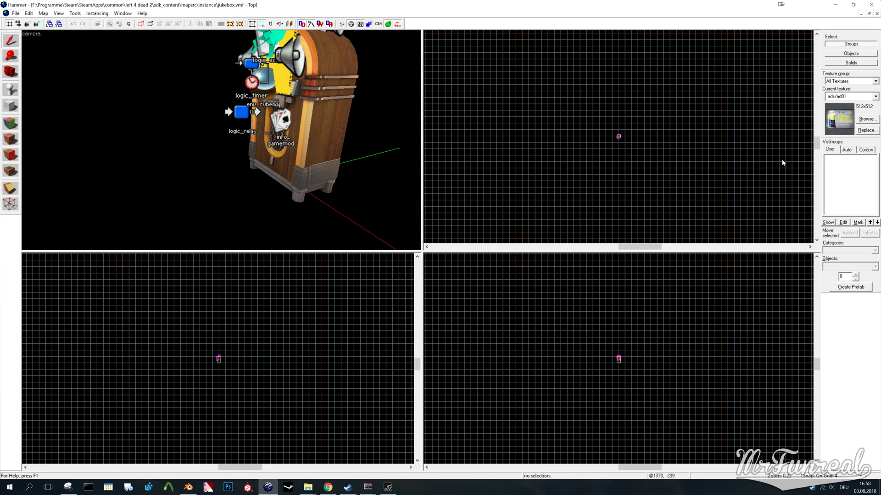
left_click(847, 150)
left_click(835, 158)
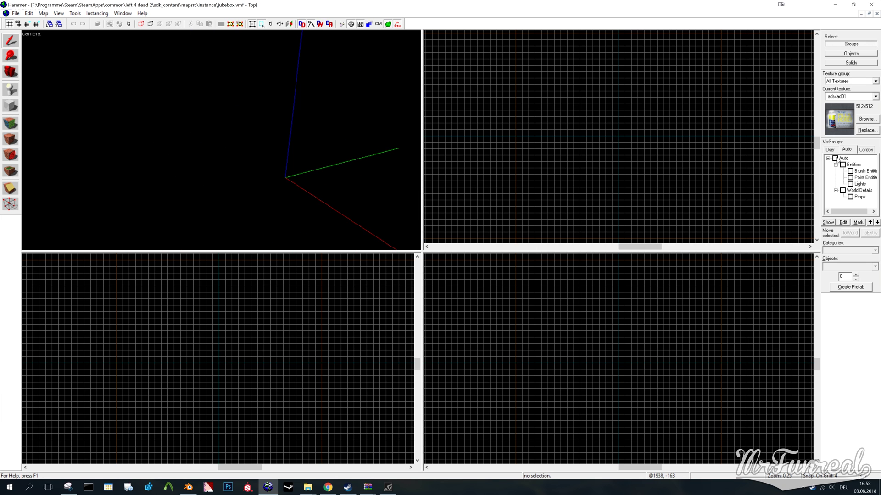
left_click(842, 190)
Step: Select the overlapping jukebox static, menu and body props together, and clear the selection
left_click(271, 93)
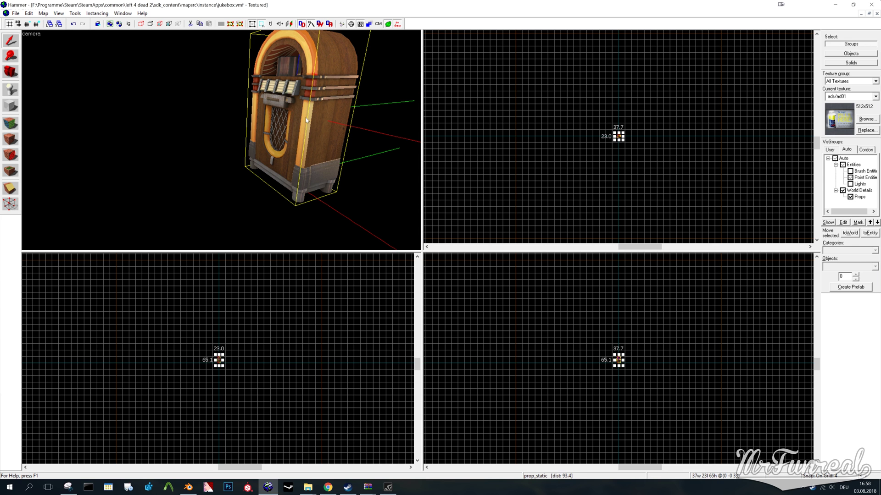
left_click(271, 93, "ctrl")
scroll(216, 349, "up", 5)
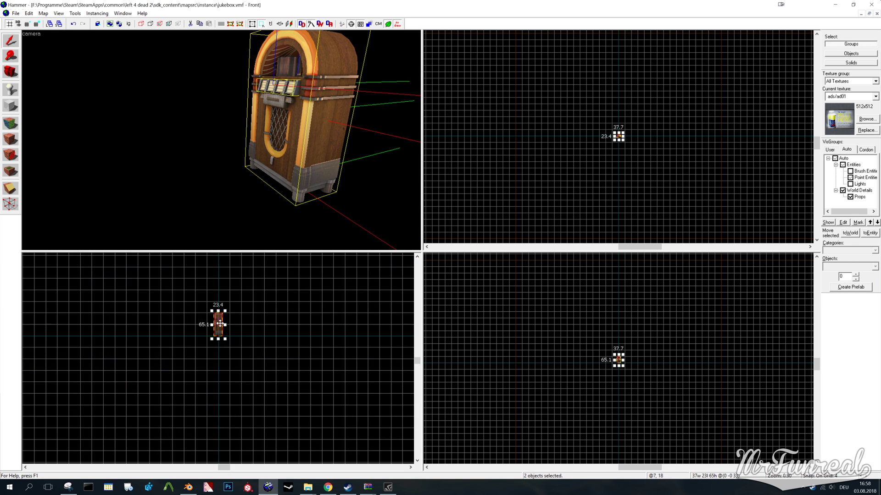
scroll(207, 343, "up", 4)
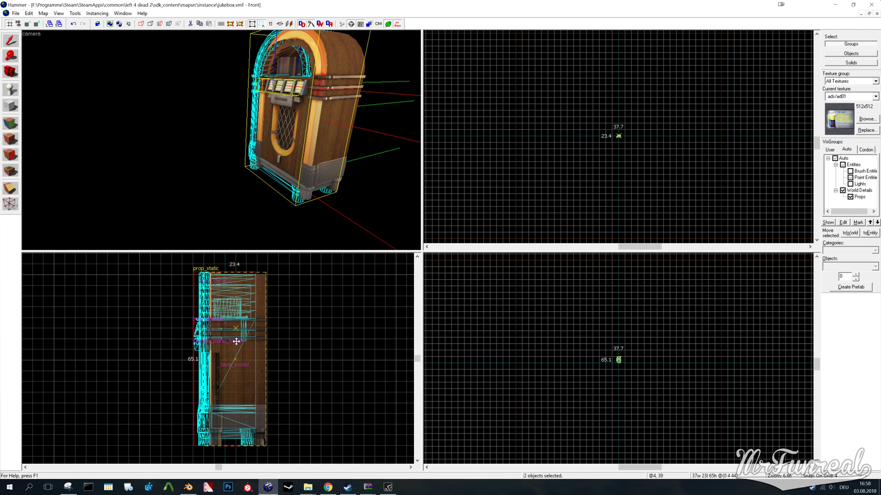
left_click(233, 341)
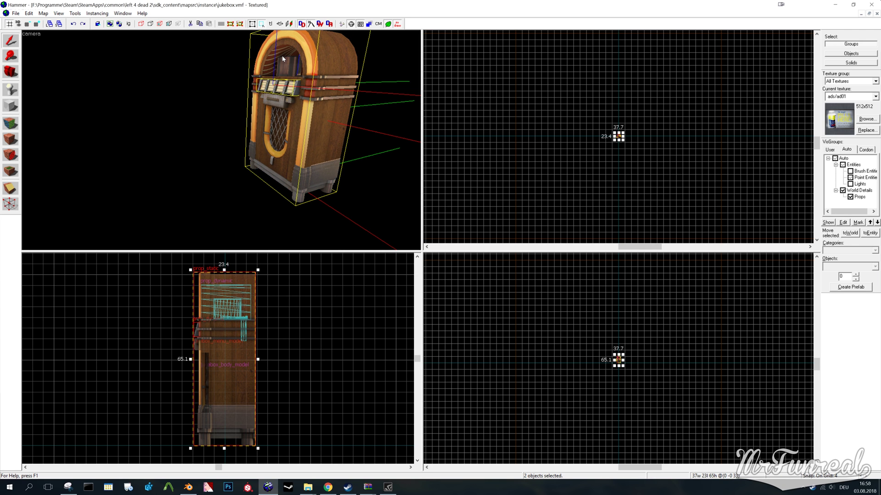
left_click(233, 342, "ctrl")
left_click_drag(233, 341, 238, 337)
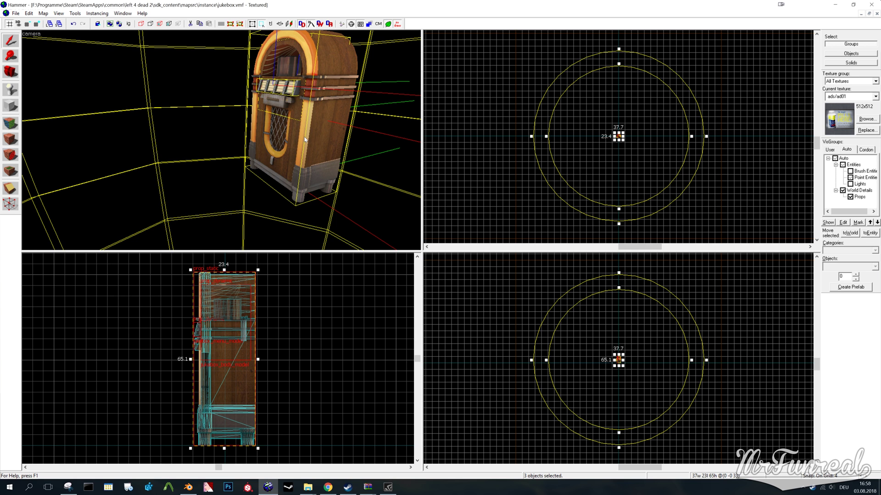
key("Escape")
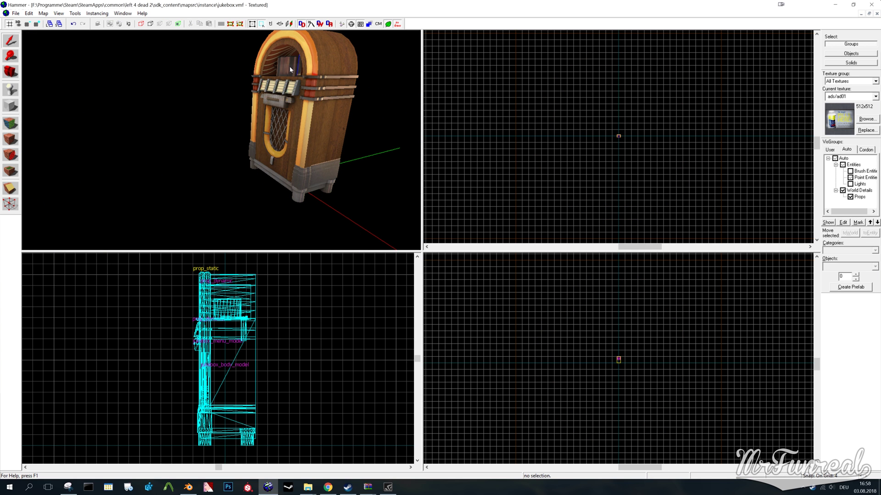
Step: Select the three jukebox props and change their class to prop_static in the object properties
left_click(289, 70)
key("alt+Return")
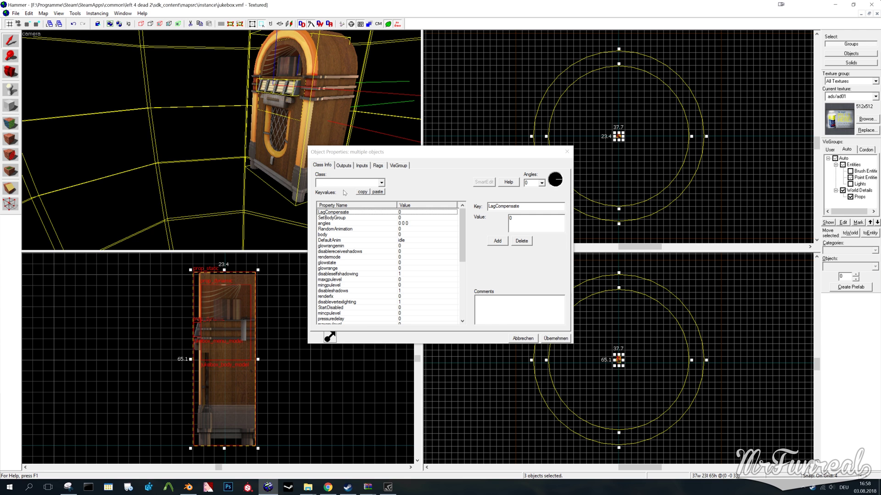
left_click(347, 183)
type("stat")
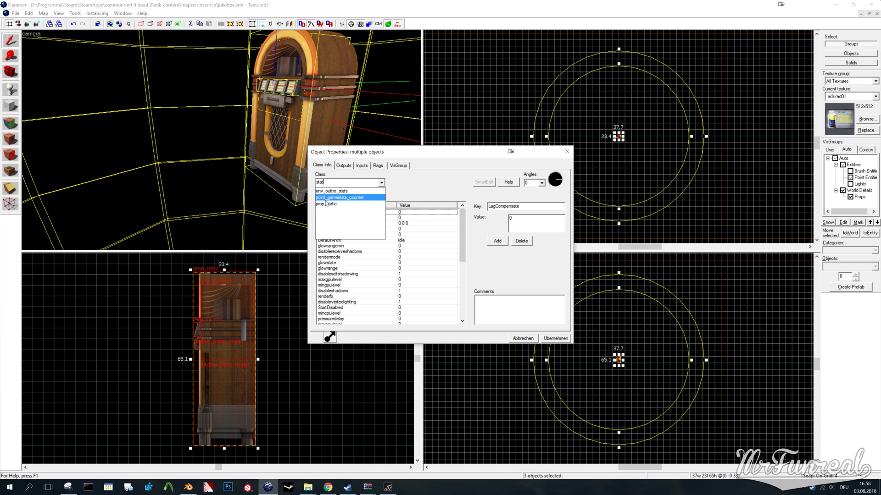
left_click(326, 203)
left_click(552, 340)
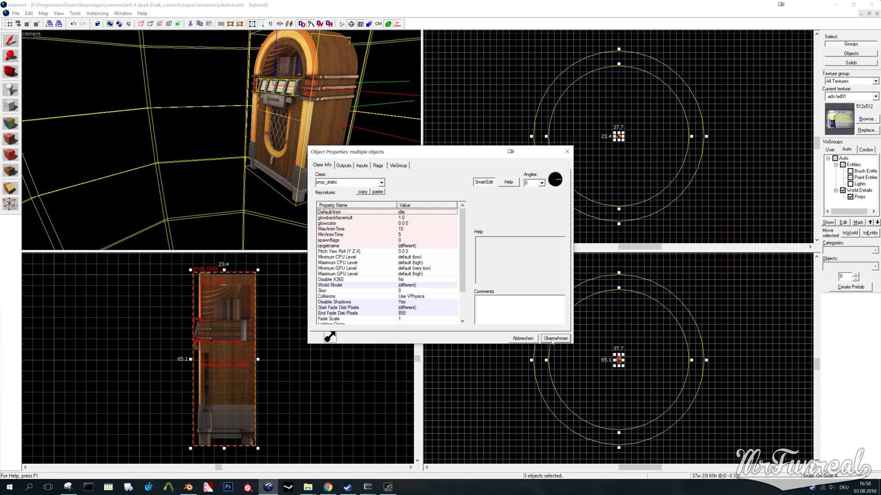
Step: Set the World Model of the three selected props to models/editor/axis_helper.mdl and close the object properties
left_click(349, 285)
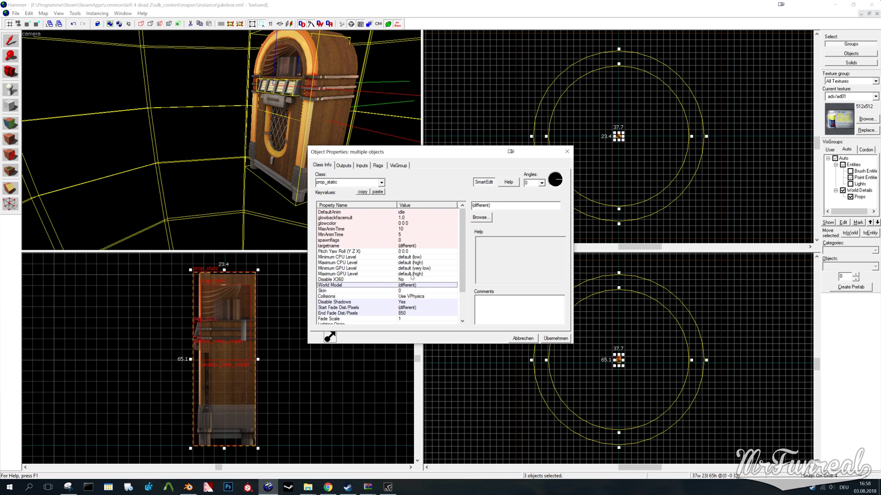
left_click(481, 217)
left_click(441, 264)
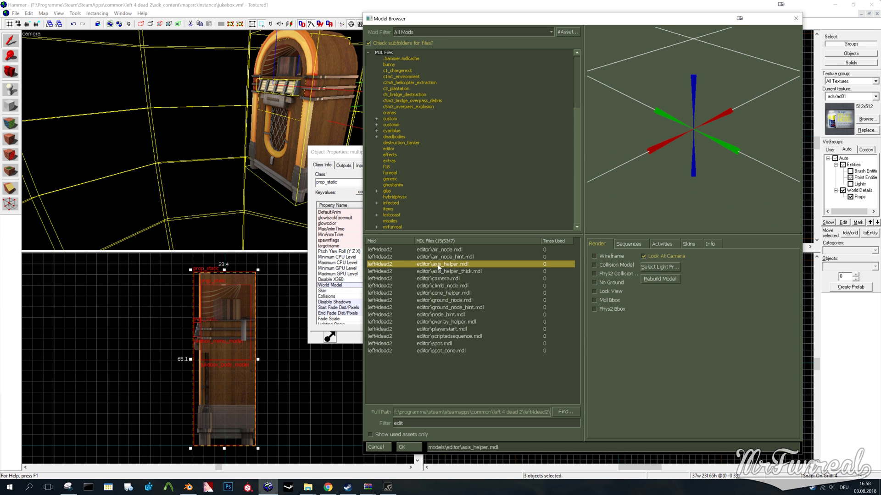
double_click(438, 265)
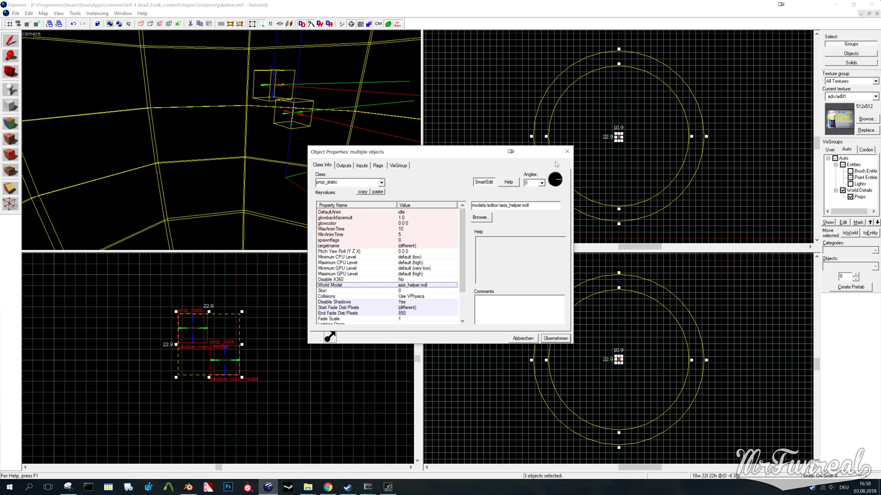
left_click(566, 151)
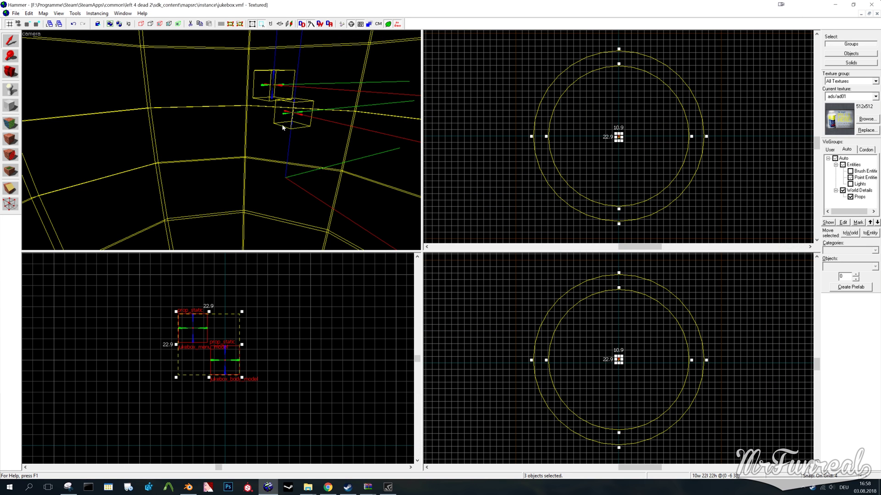
Step: Move the unnamed prop_static away from the overlapping jukebox_body_model in the front view, and delete it
left_click(276, 84)
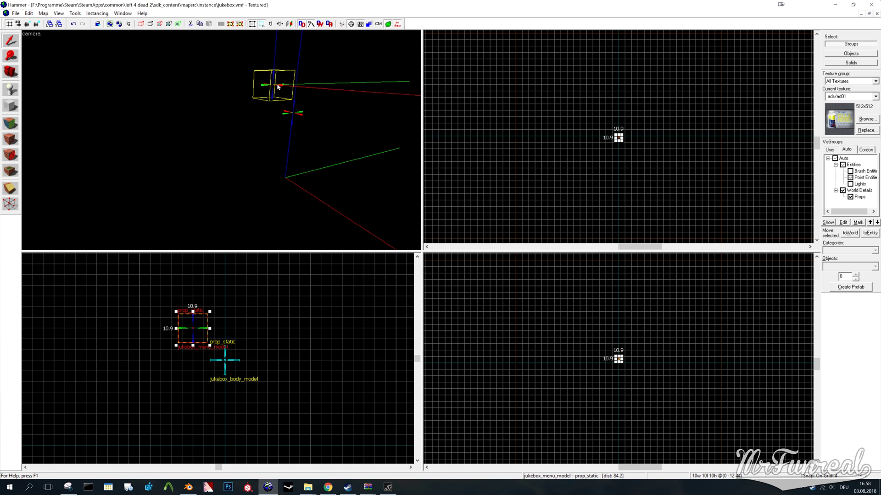
key("z")
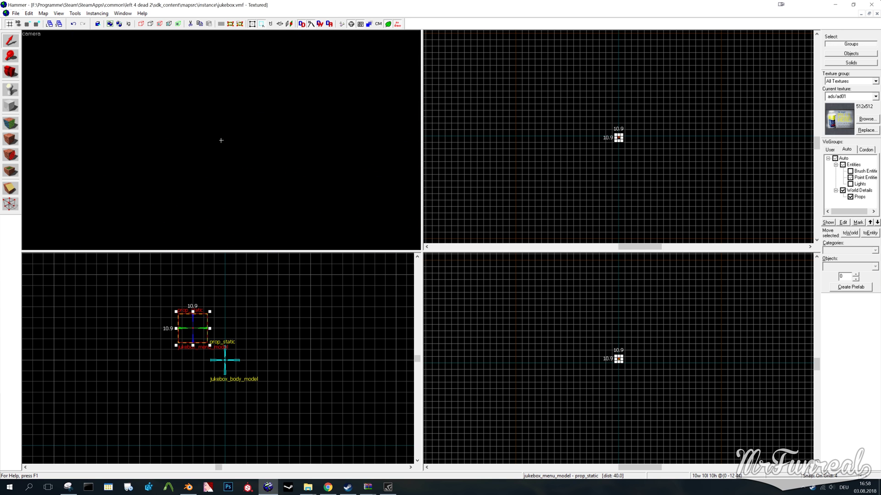
key("w")
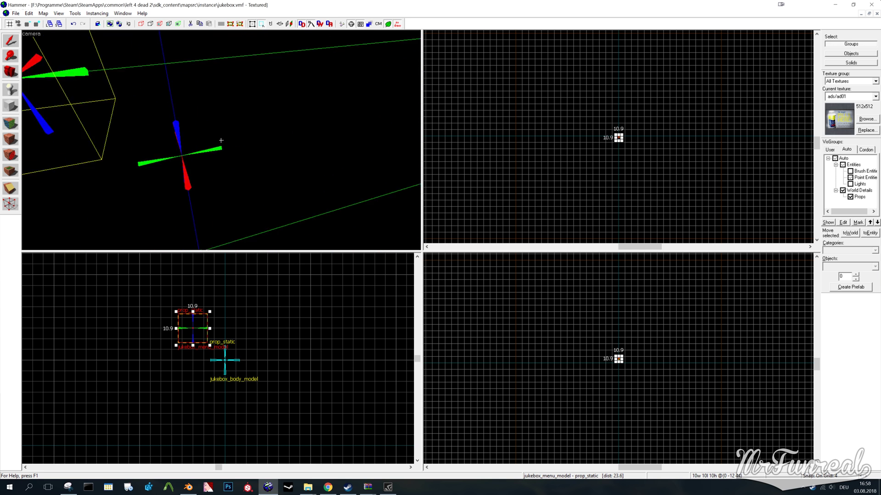
key("z")
left_click(225, 367)
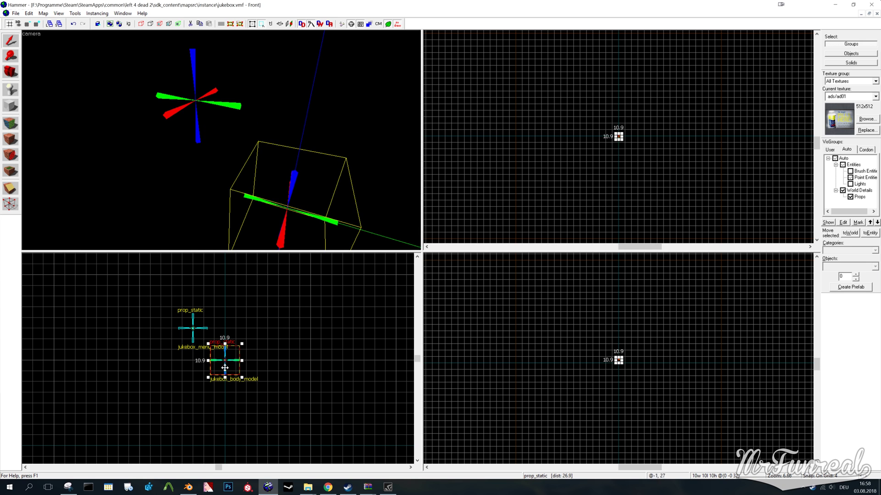
left_click_drag(225, 367, 257, 367)
key("z")
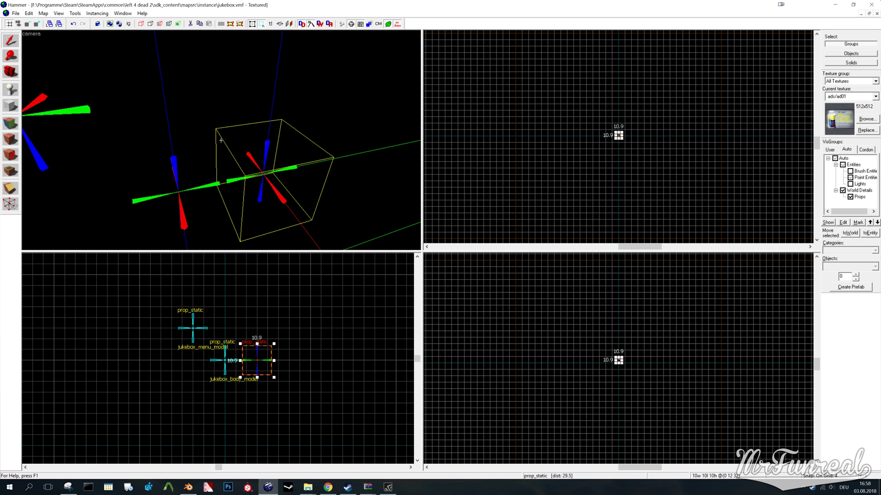
key("z")
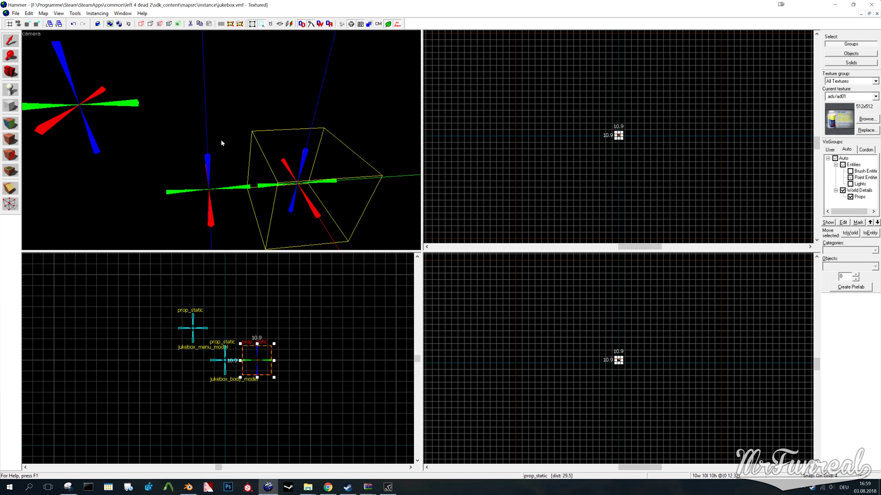
key("Delete")
Step: Select the jukebox body helper and the jukebox menu helper in turn to check which axis marker belongs to each
left_click(209, 173)
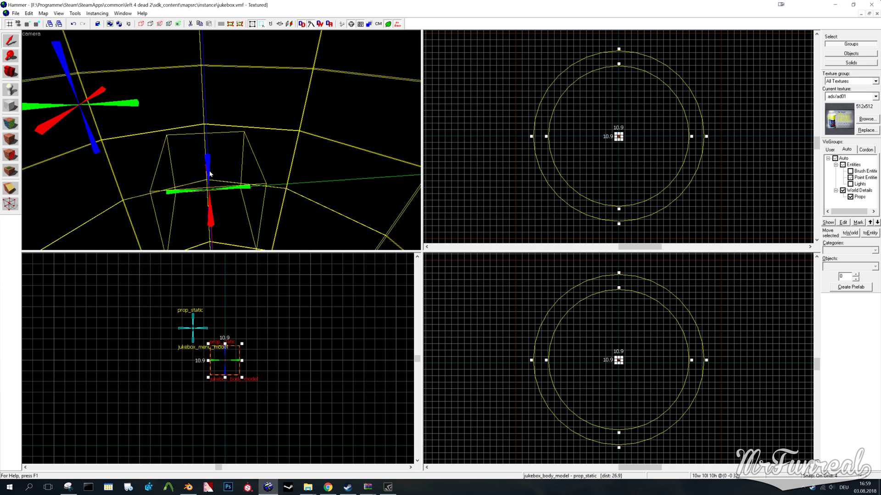
left_click(70, 78)
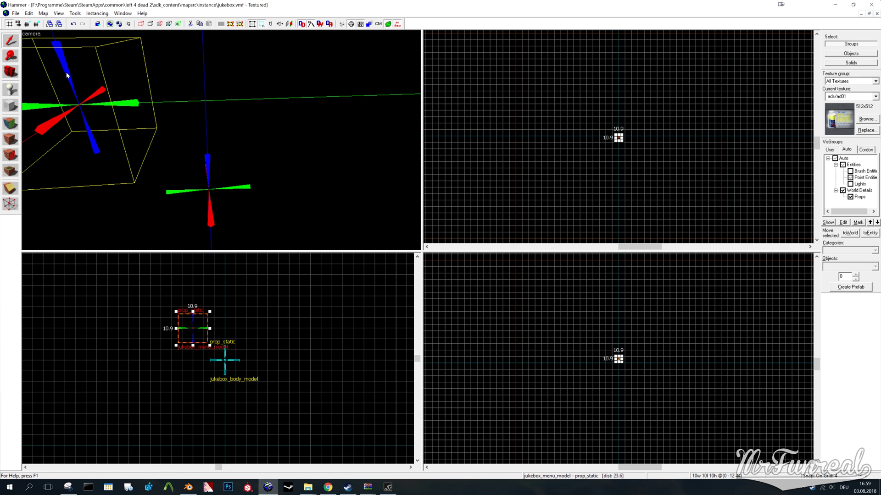
Step: Refine the grid and create a block brush 8 units wide and 11 units long above the two axis helpers
left_click(10, 106)
scroll(181, 331, "up", 2)
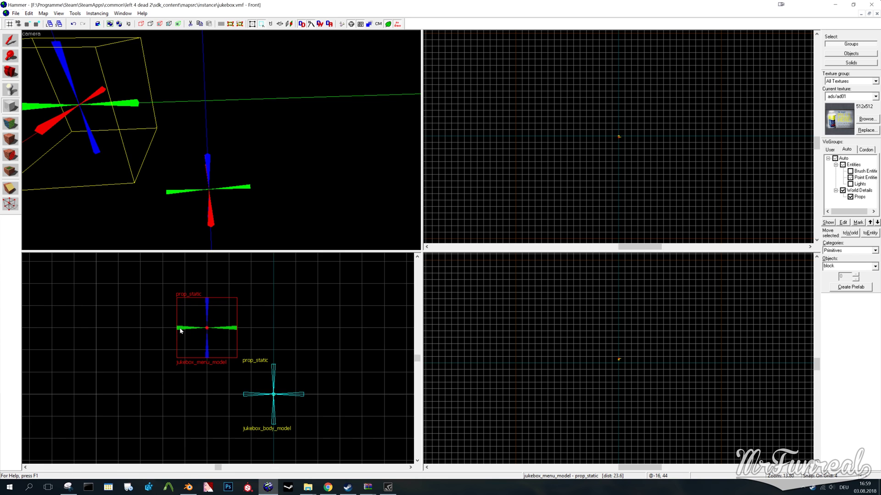
left_click(27, 23)
left_click(28, 23)
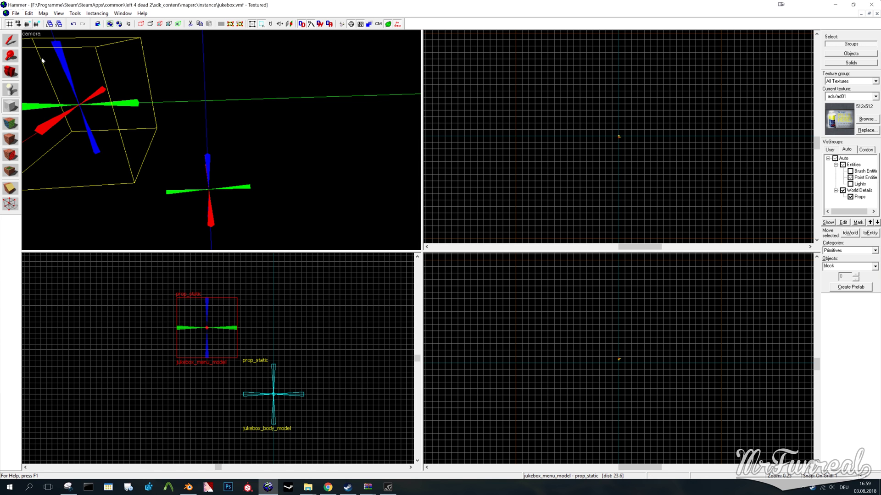
left_click_drag(274, 262, 316, 305)
key("Return")
Step: Clip both lower sides of the block diagonally into a downward-pointing wedge 4 units high
key("shift+x")
left_click_drag(273, 262, 291, 289)
key("shift+x")
key("Return")
key("Return")
Step: Clip both remaining sides of the wedge in the right view to form a downward-pointing pyramid 8 units wide, and select it
scroll(618, 357, "up", 20)
left_click(10, 40)
left_click(580, 326)
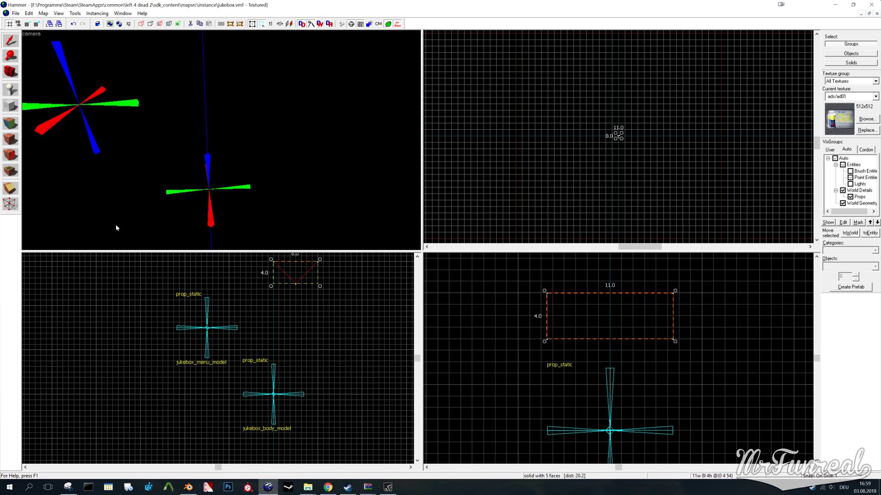
left_click(10, 188)
left_click_drag(610, 339, 677, 294)
key("Return")
left_click_drag(609, 338, 535, 295)
key("Return")
key("ctrl+z")
left_click(10, 41)
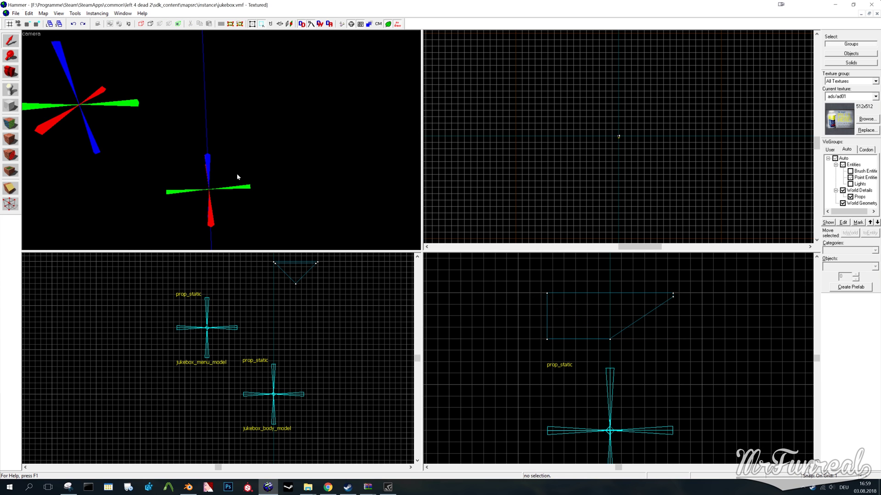
left_click(610, 340)
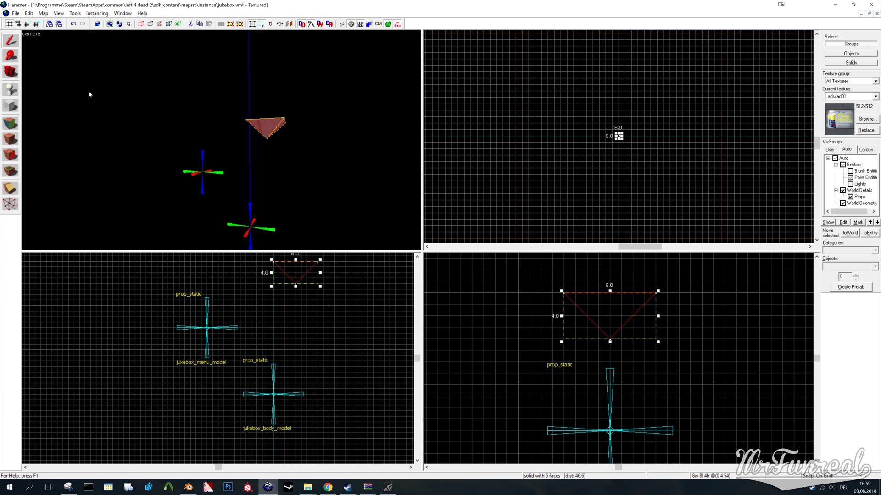
Step: Place the pyramid and a copy rotated 180 degrees tip to tip on the jukebox menu helper's origin, 12 units high together
scroll(205, 309, "up", 3)
mouse_move(295, 266)
left_mouse_down()
mouse_move(206, 310)
mouse_move(208, 282)
mouse_move(250, 304)
mouse_move(205, 366)
left_mouse_up()
right_click(615, 383)
left_click(641, 337)
double_click(445, 240)
type("180")
key("Return")
Step: Select both pyramids and copy them onto the jukebox body helper so their tips meet at its origin
scroll(210, 328, "down", 2)
left_click(209, 318, "ctrl")
left_click_drag(209, 318, 289, 397, "shift")
key("Down")
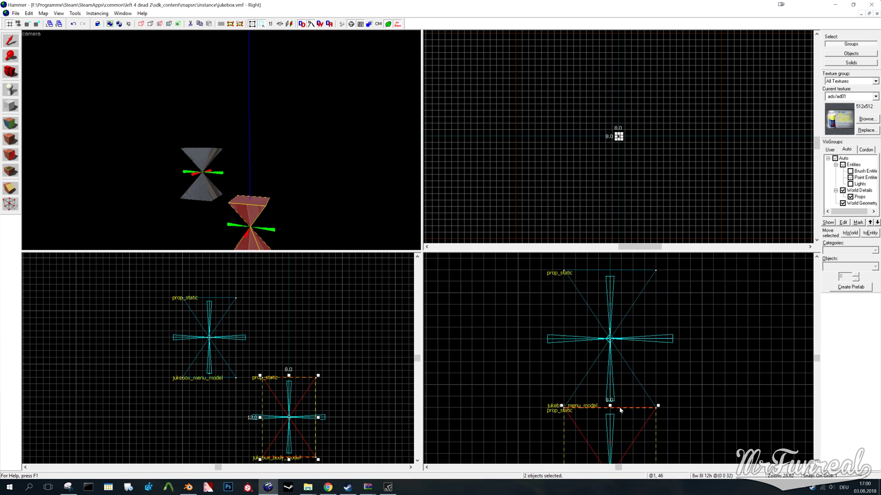
key("Down")
key("Down")
Step: Unhide the jukebox models, inspect the pyramid markers against them, and enable the whole Auto VisGroup
key("z")
key("w")
key("s")
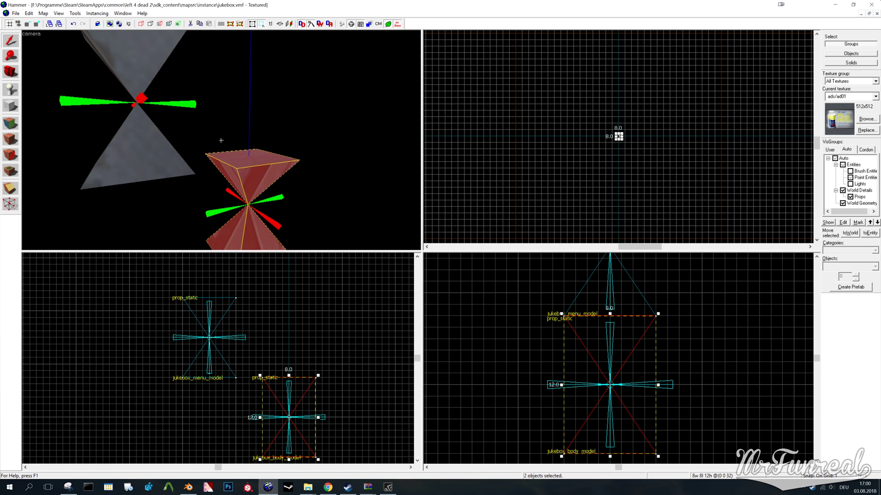
key("s")
key("z")
key("u")
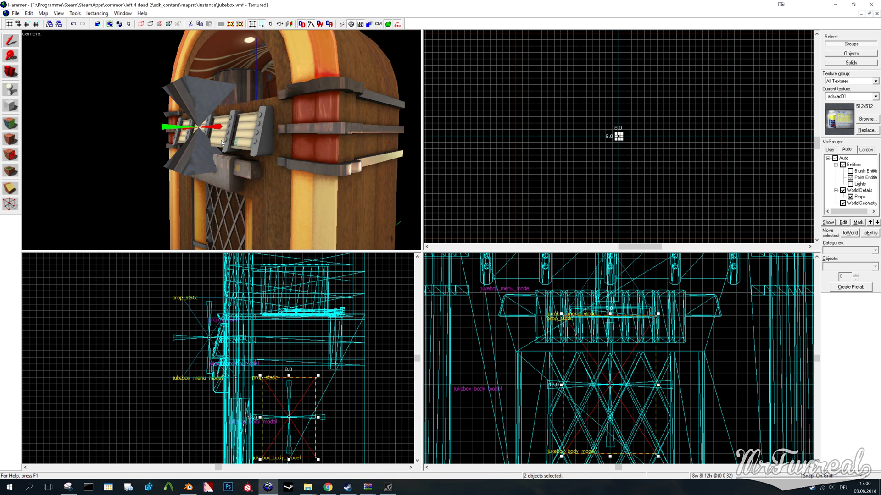
key("z")
key("s")
key("z")
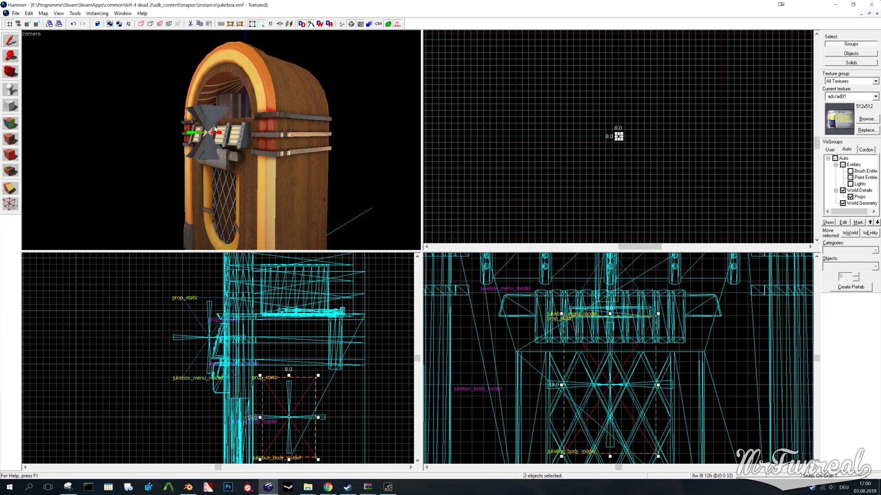
left_click(835, 159)
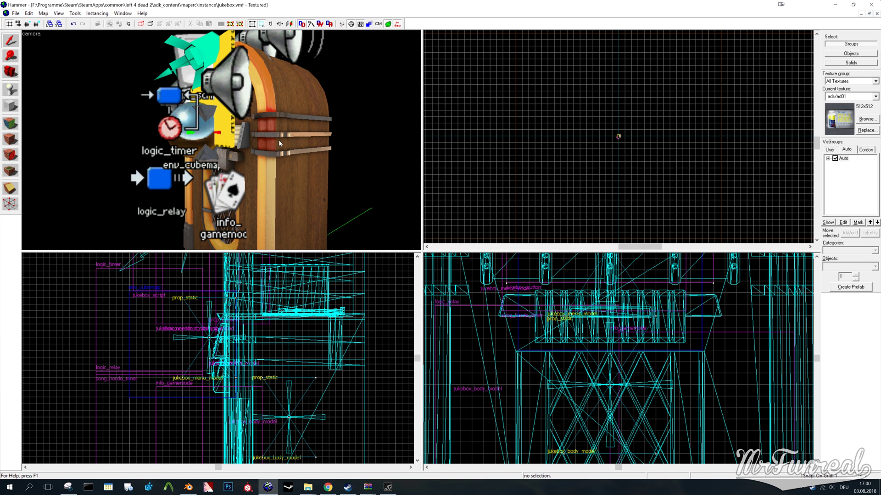
Step: Save the map under the name crafty in the crafty folder of Left 4 Dead 2 Mapping
left_click(15, 13)
left_click(29, 57)
left_click(35, 80)
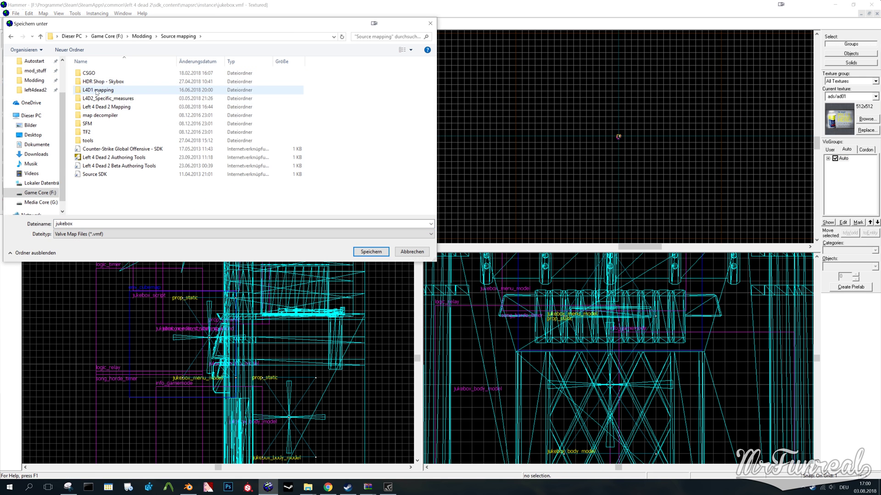
double_click(107, 106)
double_click(89, 81)
type("crafty")
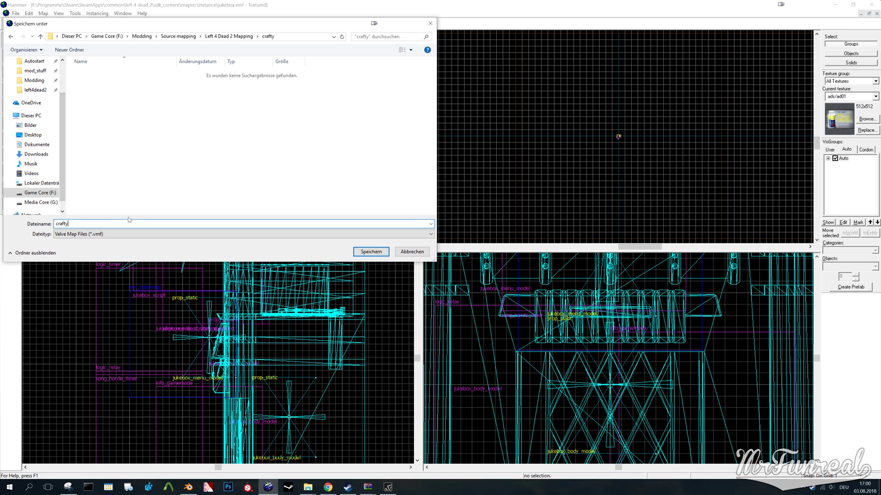
left_click(362, 252)
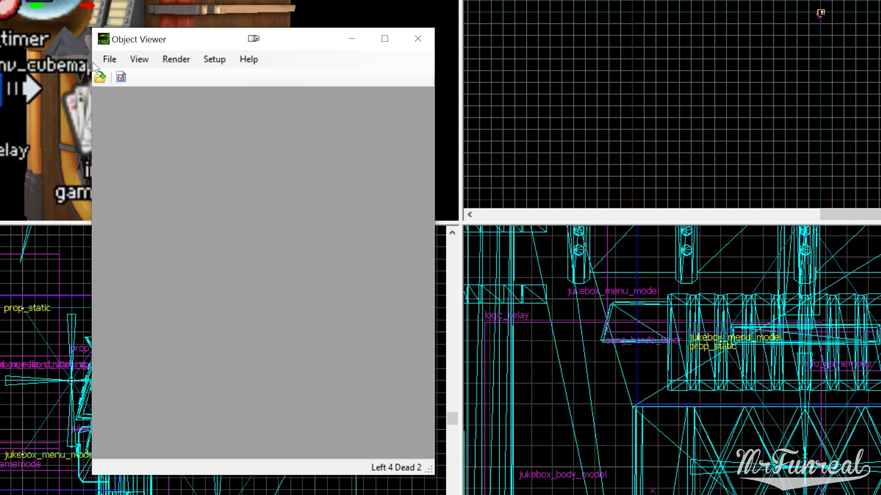
Step: Load crafty.vmf from the crafty folder in the Object Viewer, enlarge its window and view the jukebox with its pyramids
left_click(116, 64)
left_click(125, 83)
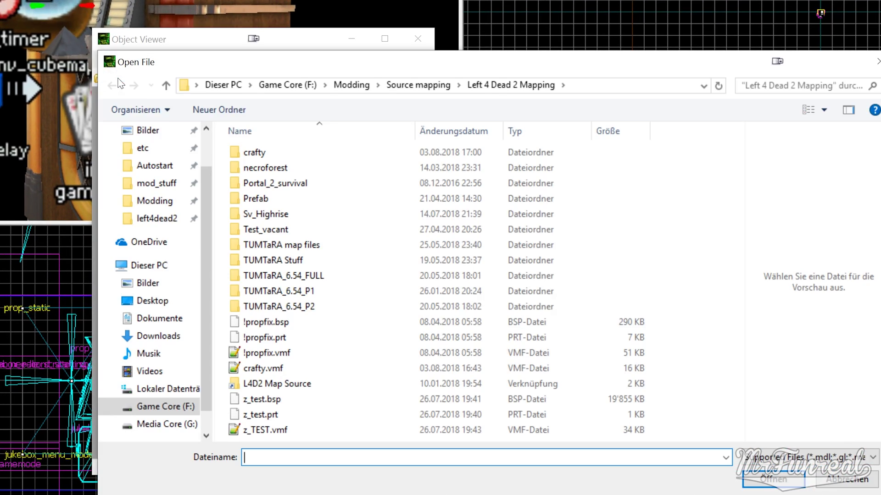
double_click(257, 152)
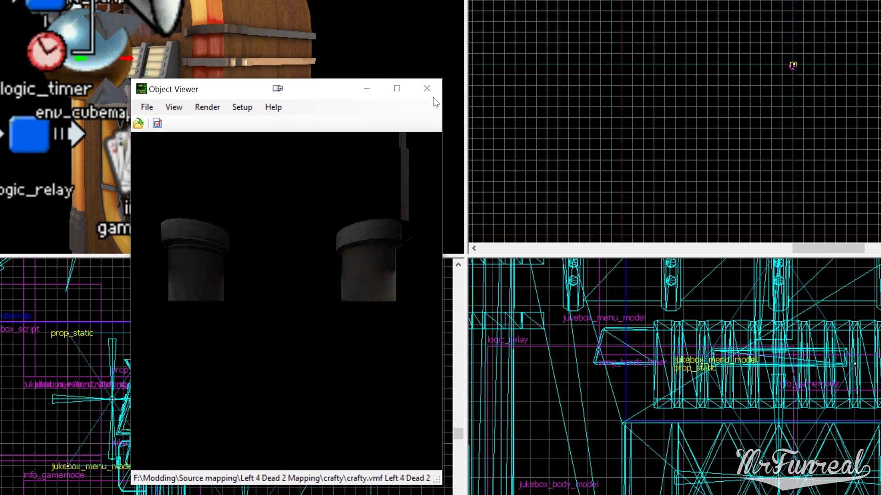
left_click_drag(434, 28, 736, 2)
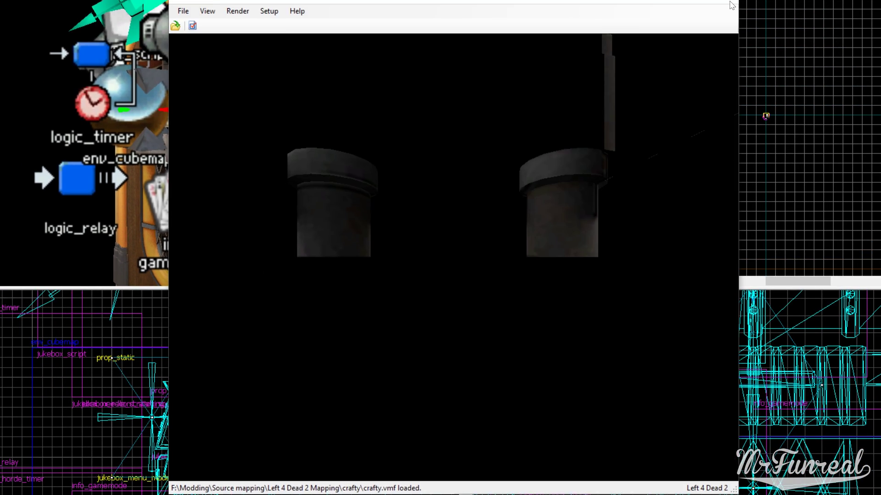
left_click_drag(463, 193, 164, 38)
key("w")
key("s")
Step: Export the loaded scene over the existing crafty.obj, and close the Object Viewer and Hammer
left_click(183, 10)
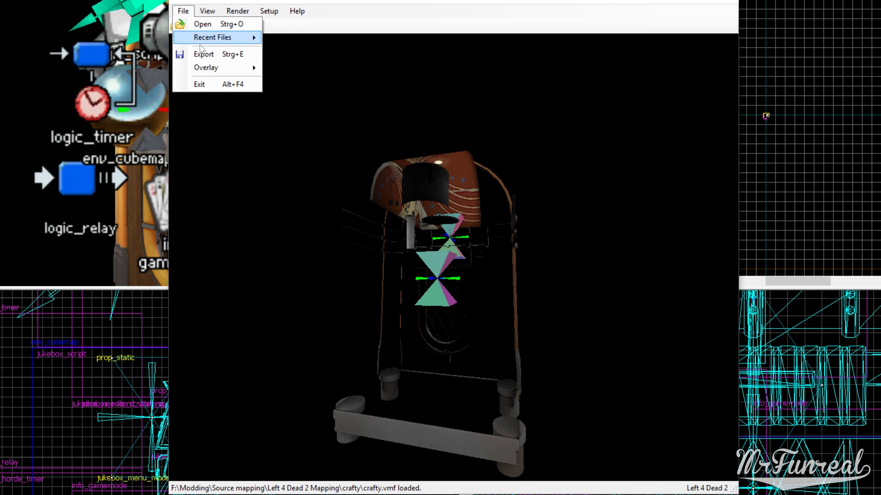
left_click(205, 54)
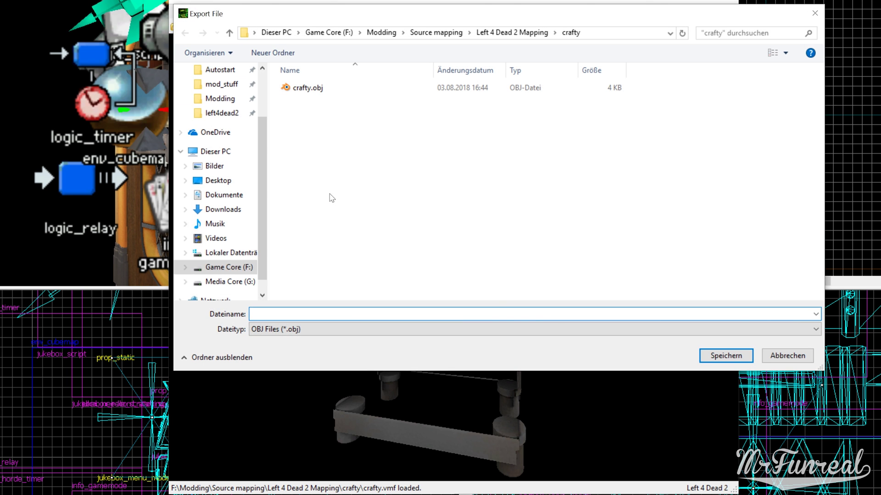
double_click(319, 89)
left_click(522, 279)
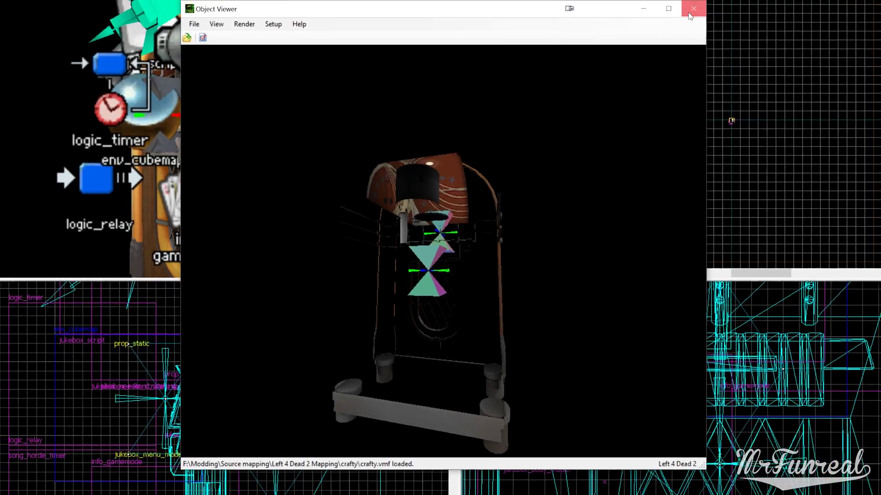
left_click(721, 1)
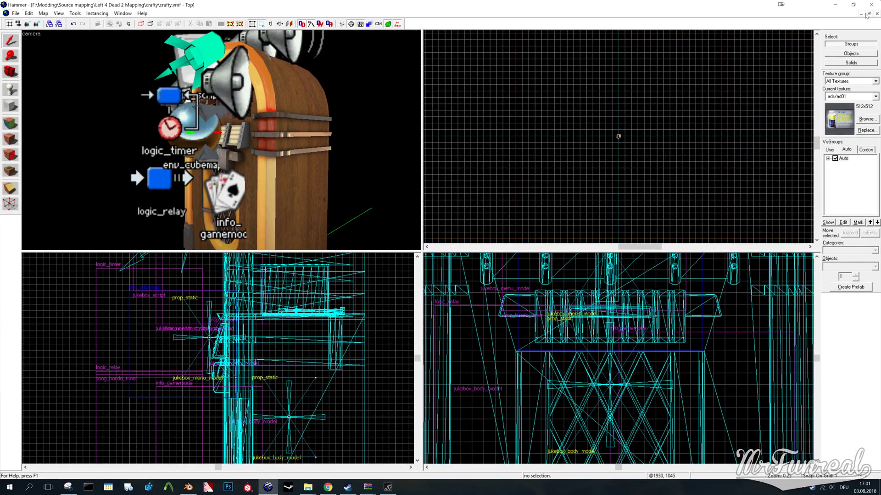
left_click(873, 4)
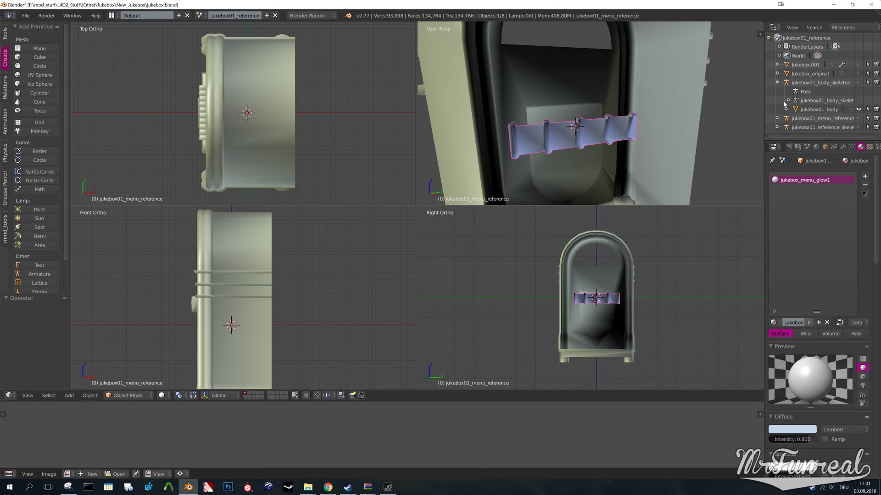
Step: In Blender, import the Wavefront file crafty.obj from the crafty folder
left_click(26, 15)
mouse_move(43, 175)
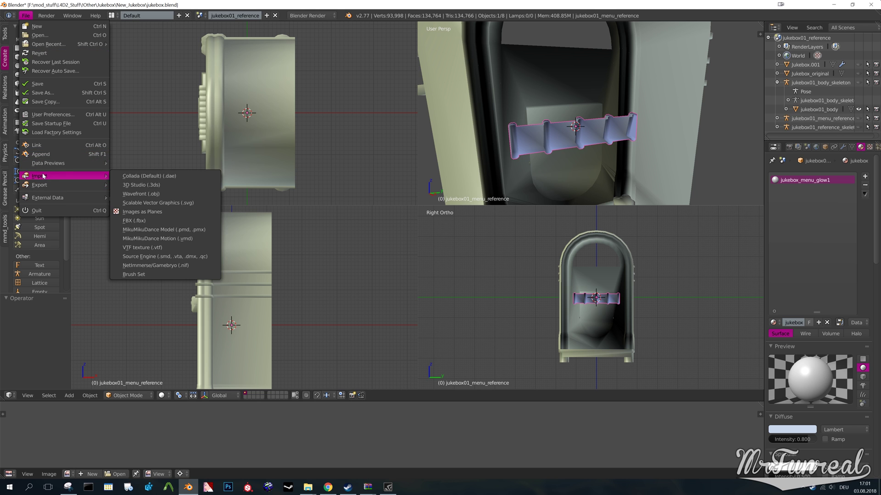
left_click(146, 193)
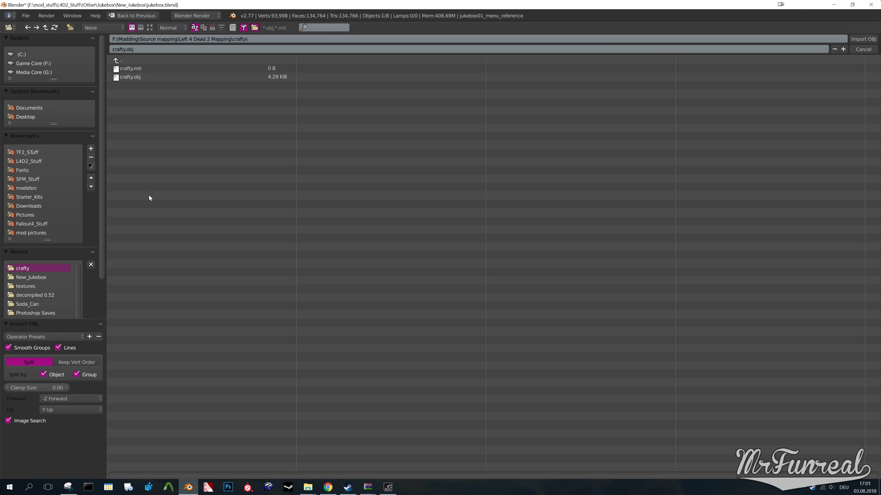
double_click(128, 78)
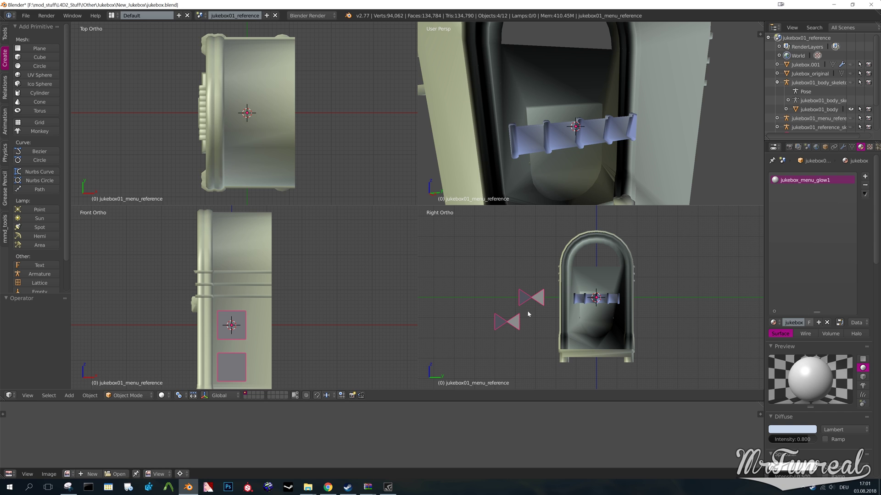
Step: Make the first imported worldspawn brush active and join all four selected brushes into one object
scroll(807, 101, "down", 3)
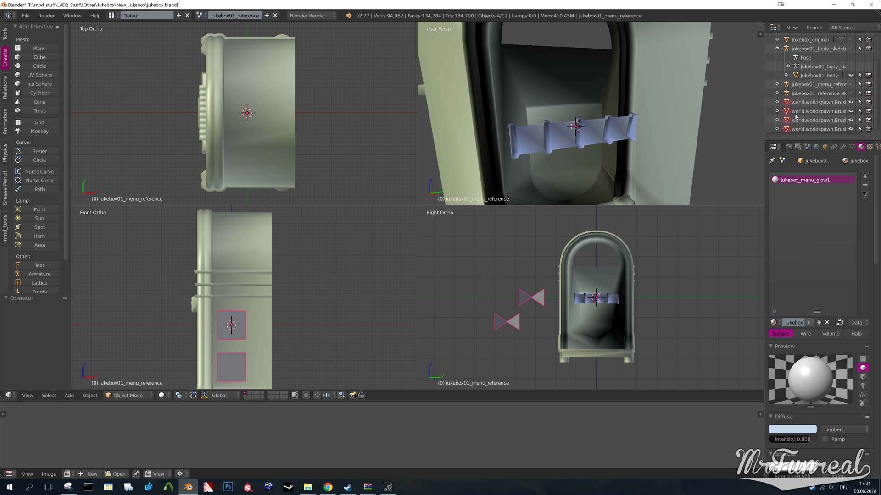
left_click(790, 101)
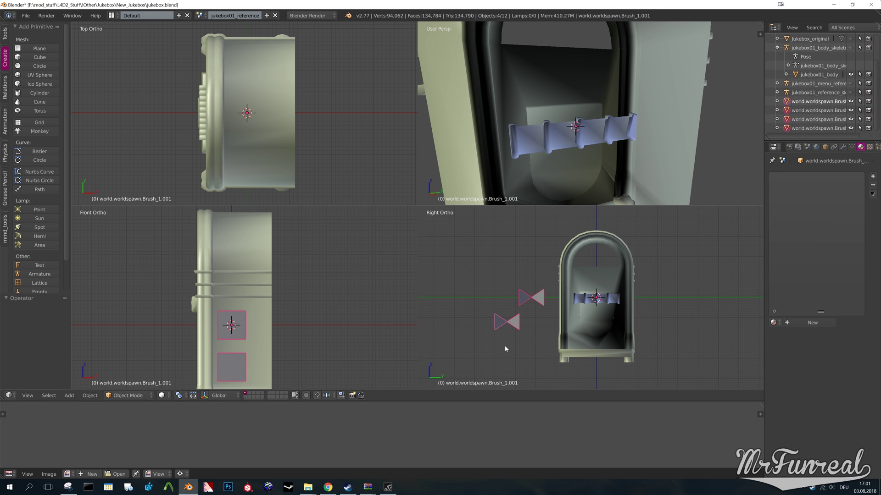
key("ctrl+j")
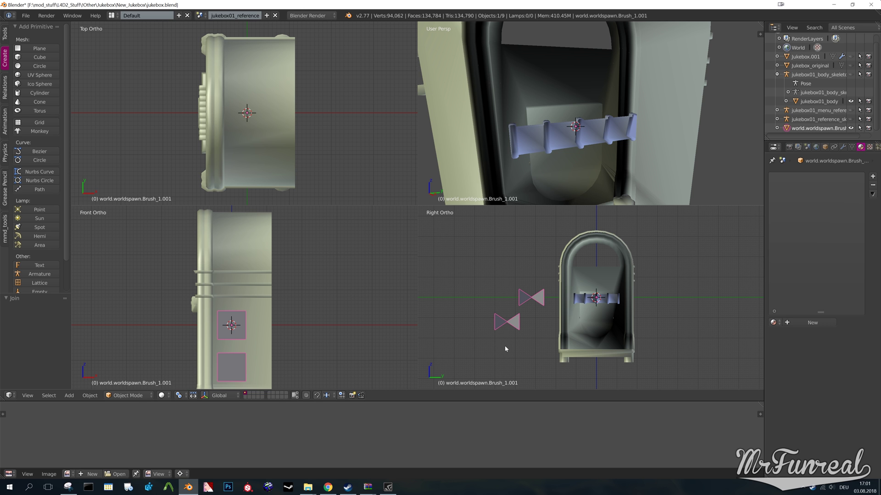
Step: In Edit Mode, select the meeting tips of the upper pyramid pair and snap the 3D cursor to them
key("Tab")
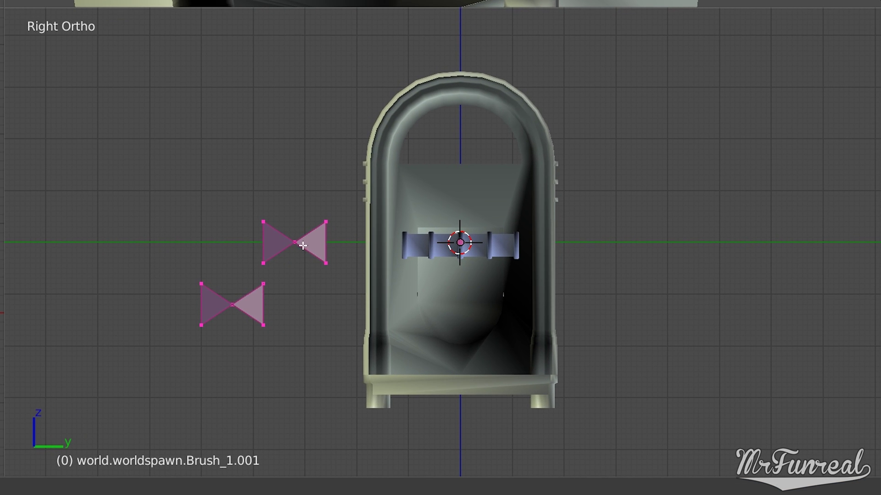
key("a")
right_click(295, 240)
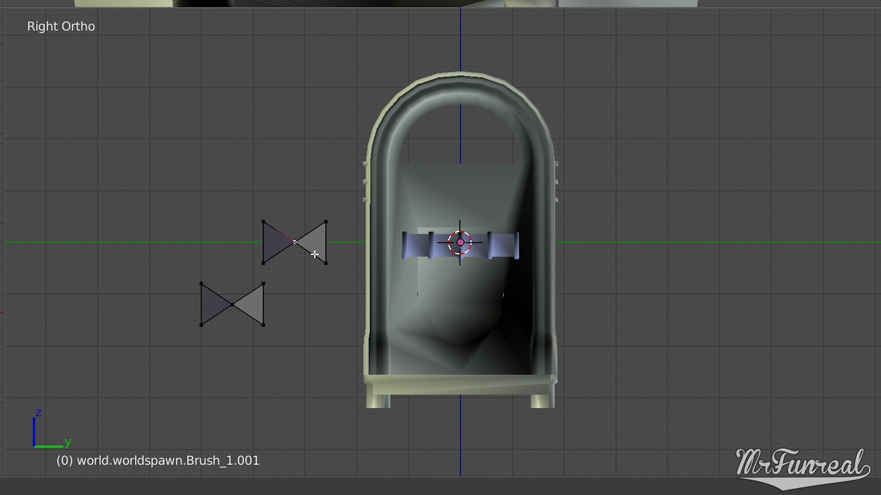
key("shift+s")
left_click(305, 313)
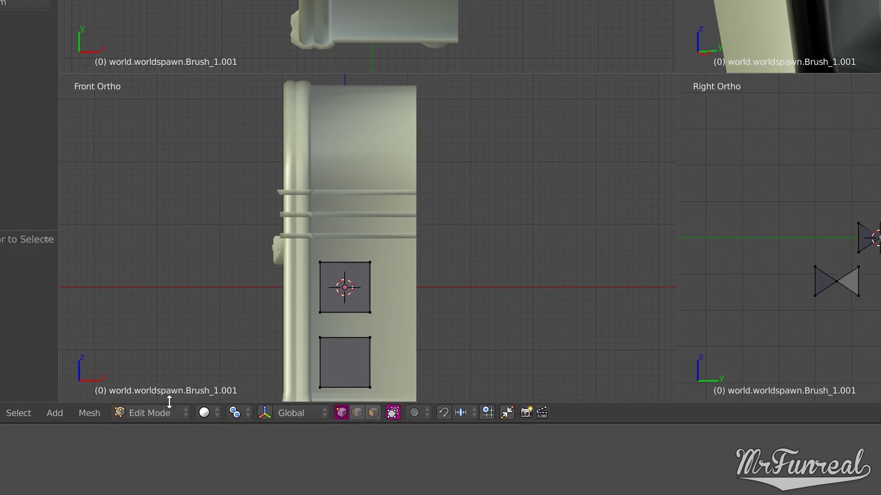
Step: Return to Object Mode and set the joined marker object's origin to the 3D cursor
left_click(122, 395)
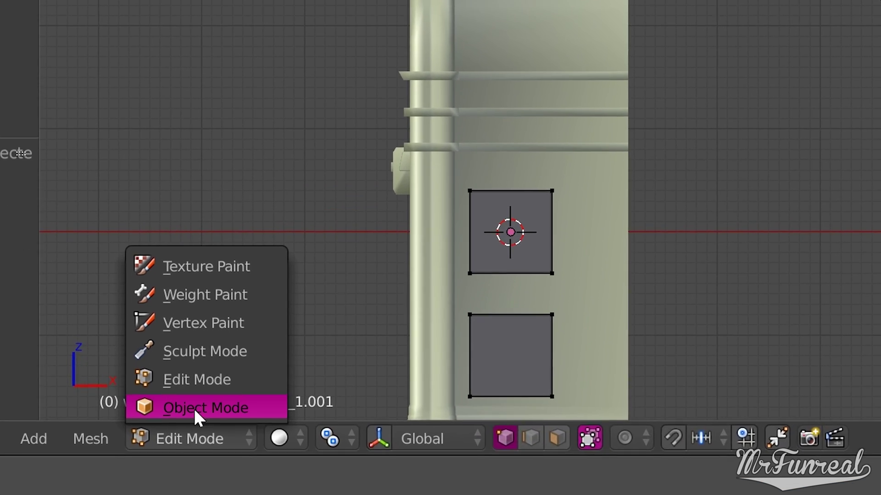
left_click(124, 385)
left_click(114, 441)
mouse_move(126, 308)
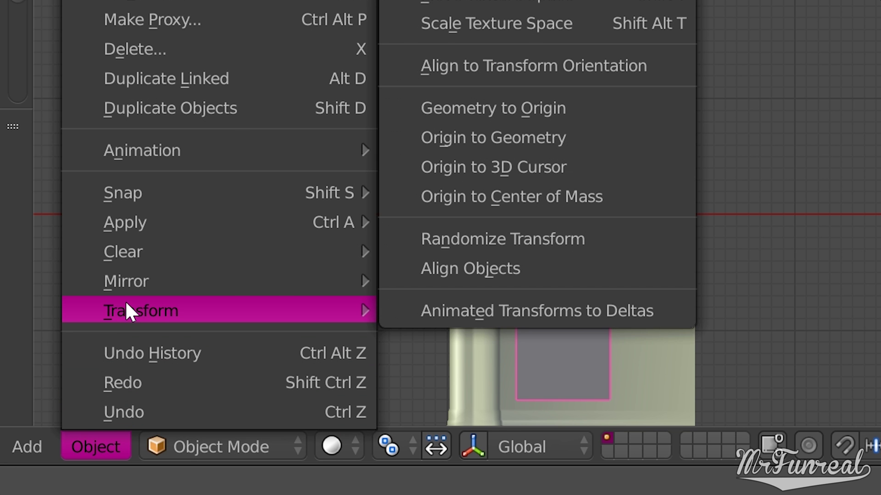
left_click(525, 169)
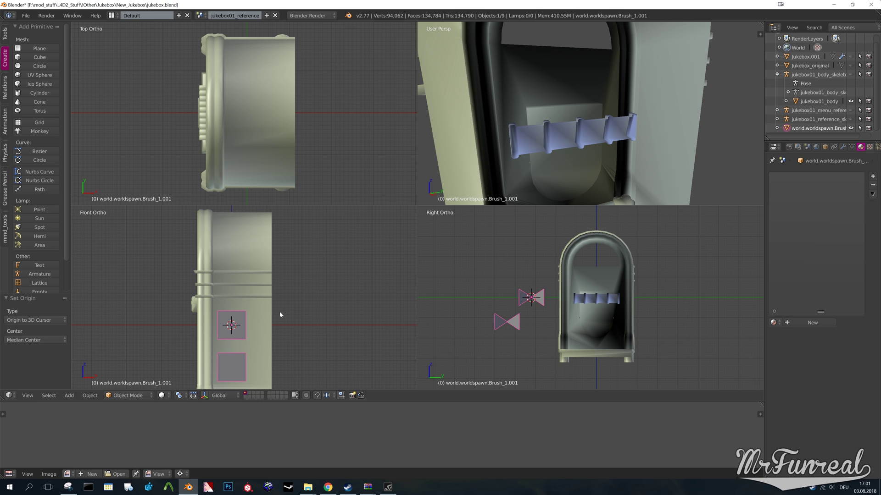
Step: Snap the 3D cursor to jukebox01_body's origin and move the joined pyramid marker object onto the cursor
left_click(809, 103)
key("shift+s")
left_click(616, 301)
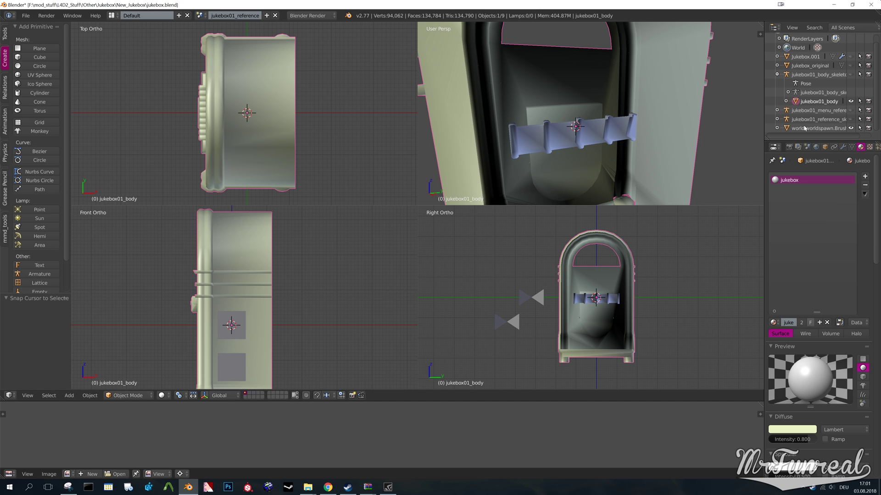
right_click(582, 311)
key("shift+s")
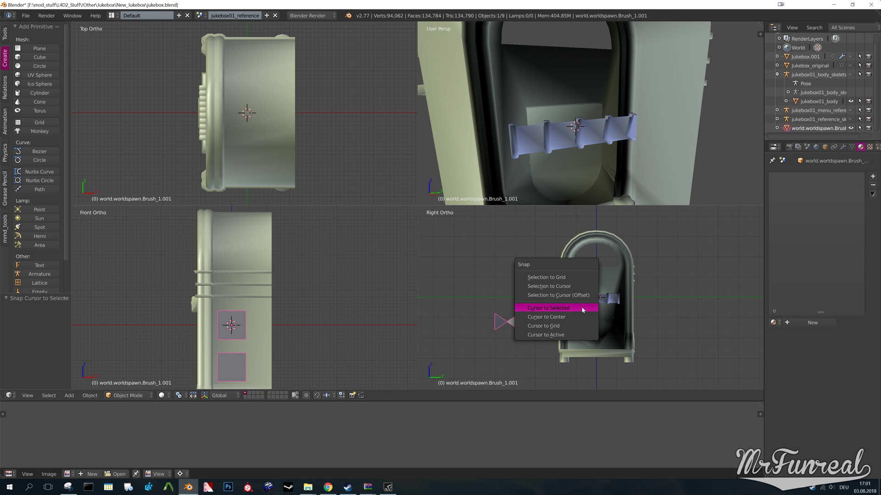
left_click(574, 289)
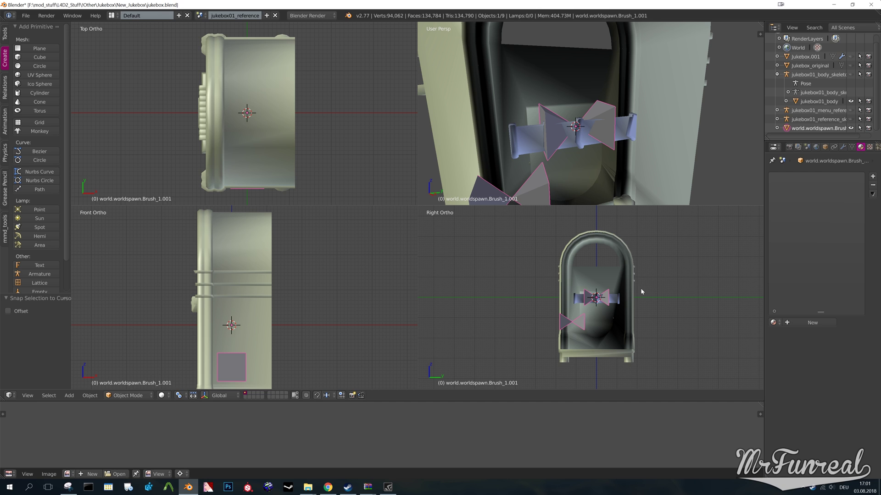
Step: Rotate the marker object 90° in the right view and another 90° in the top view
type("r90")
key("Return")
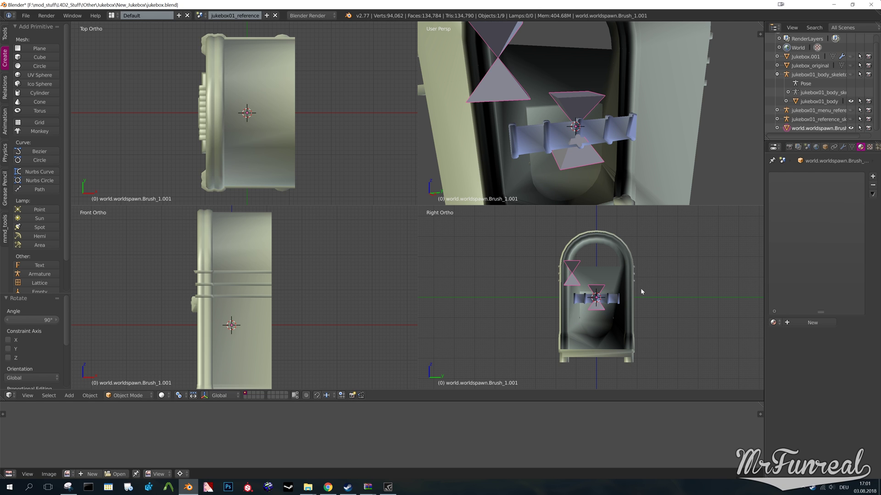
type("zr")
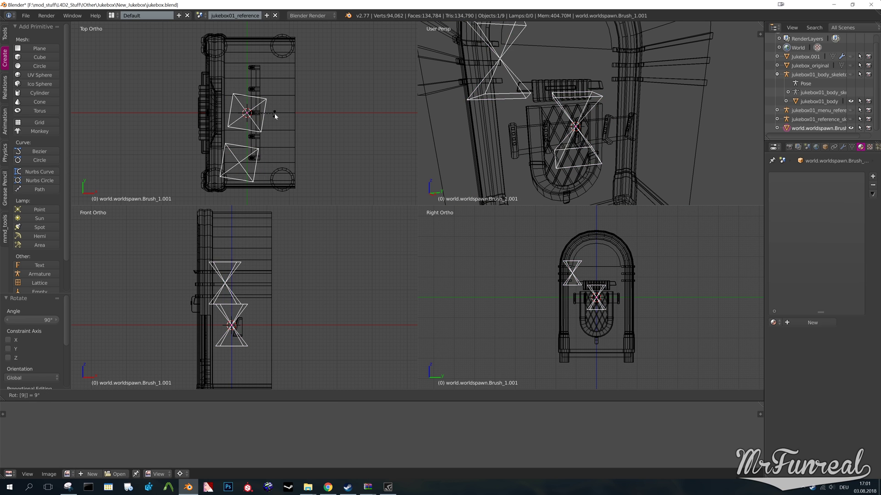
type("90")
key("Return")
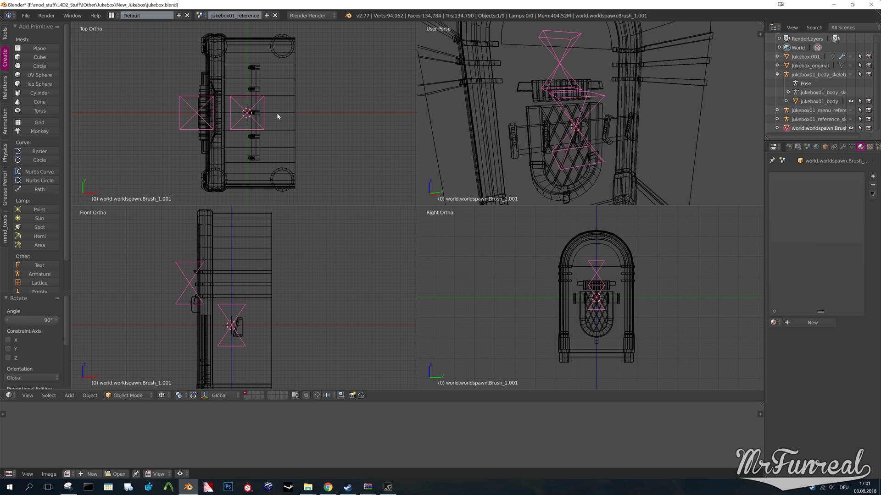
key("z")
Step: In Edit Mode, snap the 3D cursor to the meeting tips of the front pyramid pair, and return to Object Mode
scroll(550, 98, "up", 5)
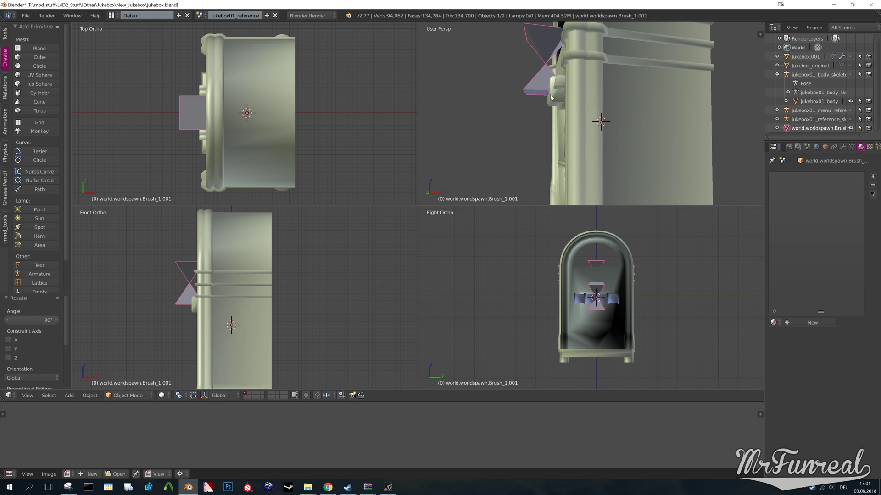
middle_click_drag(551, 98, 450, 190)
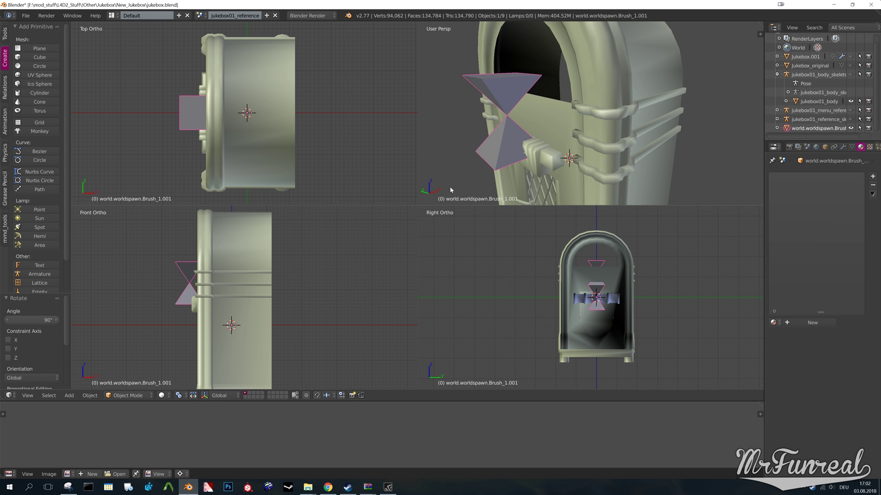
left_click(128, 396)
left_click(131, 377)
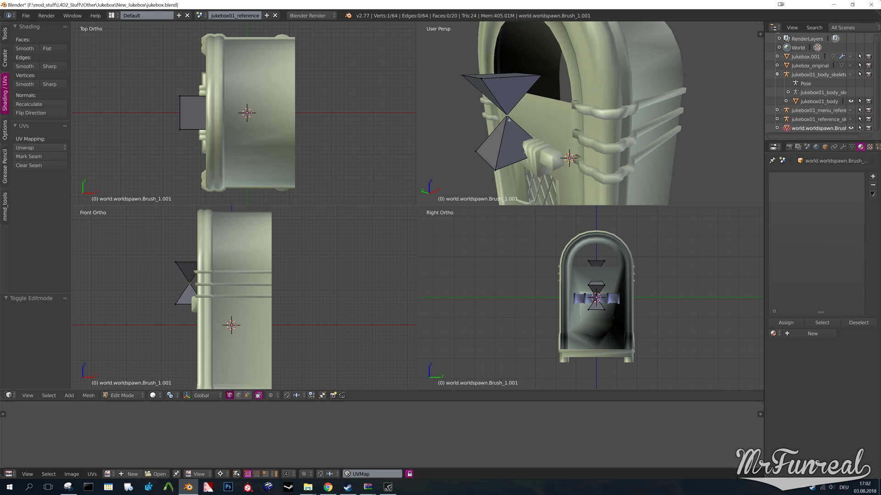
key("shift+s")
left_click(481, 143)
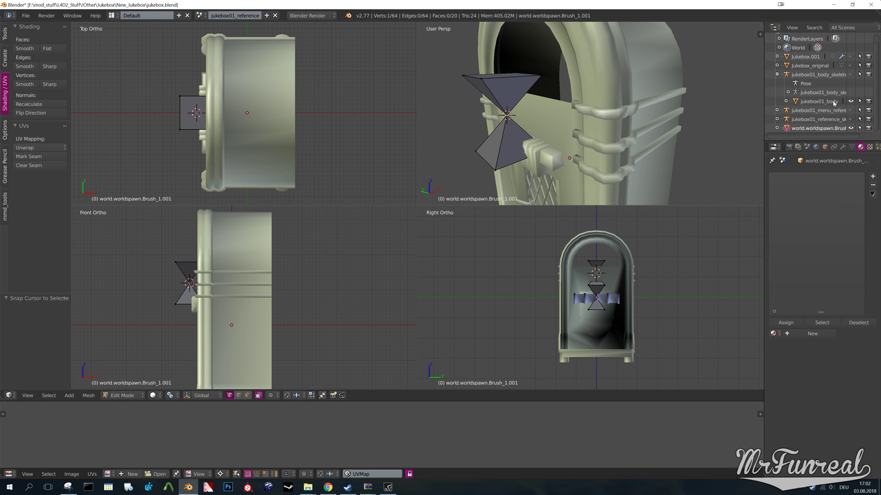
middle_click_drag(723, 129, 572, 129)
left_click(122, 395)
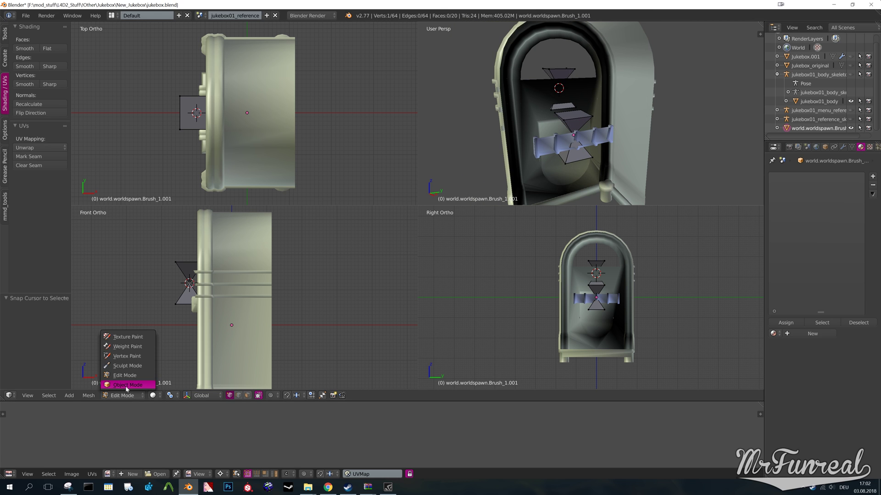
left_click(130, 386)
Step: Try moving the jukebox01_menu_reference mesh onto the 3D cursor at the pyramid tips
right_click(548, 149)
mouse_move(548, 149)
middle_mouse_down()
mouse_move(584, 149)
mouse_move(545, 133)
mouse_move(532, 134)
mouse_move(533, 144)
middle_mouse_up()
key("shift+s")
left_click(551, 133)
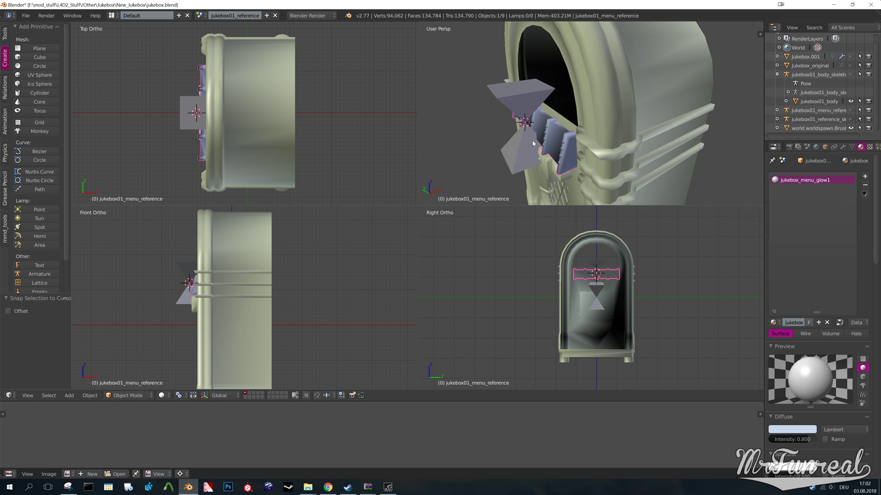
key("ctrl+z")
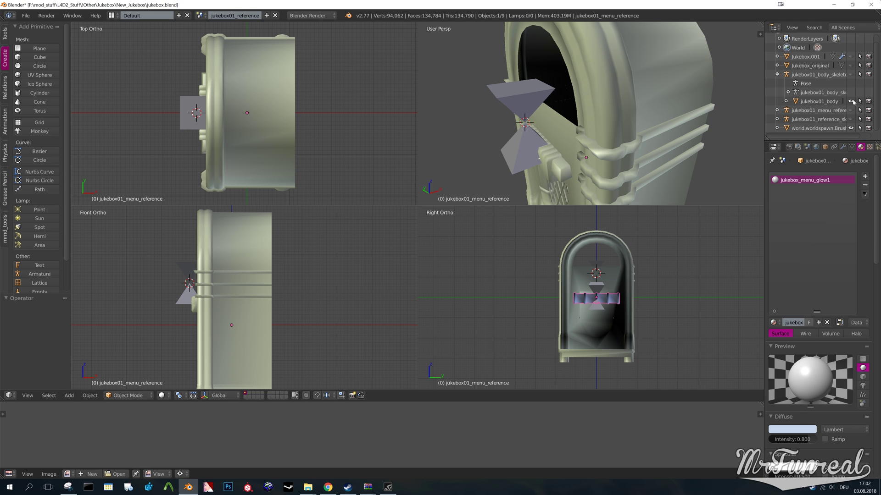
Step: Hide the jukebox01_body and menu reference meshes, and unhide Jukebox.001 for editing in Edit Mode
left_click(850, 101)
key("h")
left_click(851, 66)
left_click(850, 66)
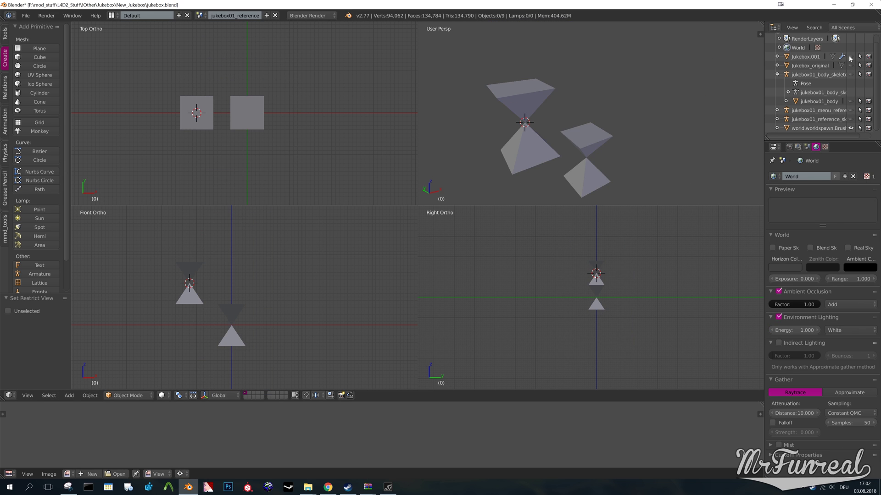
left_click(850, 56)
left_click(805, 57)
left_click(128, 395)
left_click(127, 375)
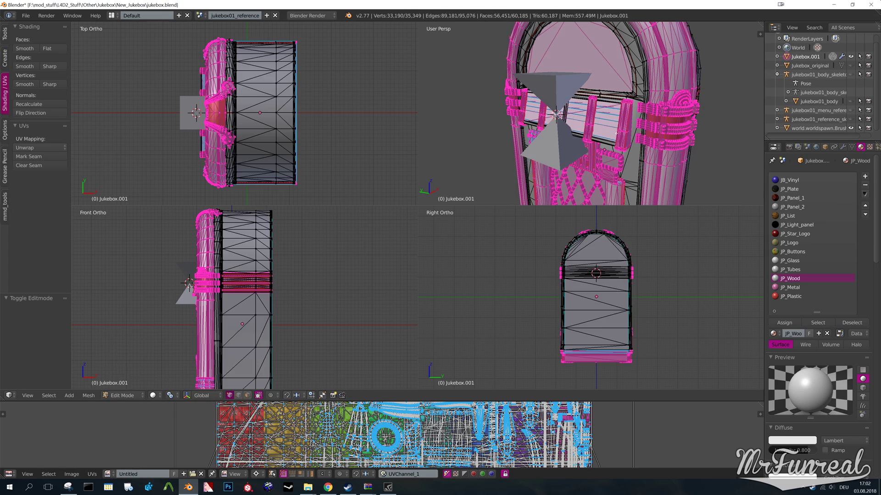
Step: Select the linked parts of Jukebox.001's slanted front menu panel and separate them into their own object
scroll(265, 295, "up", 3)
key("ctrl+l")
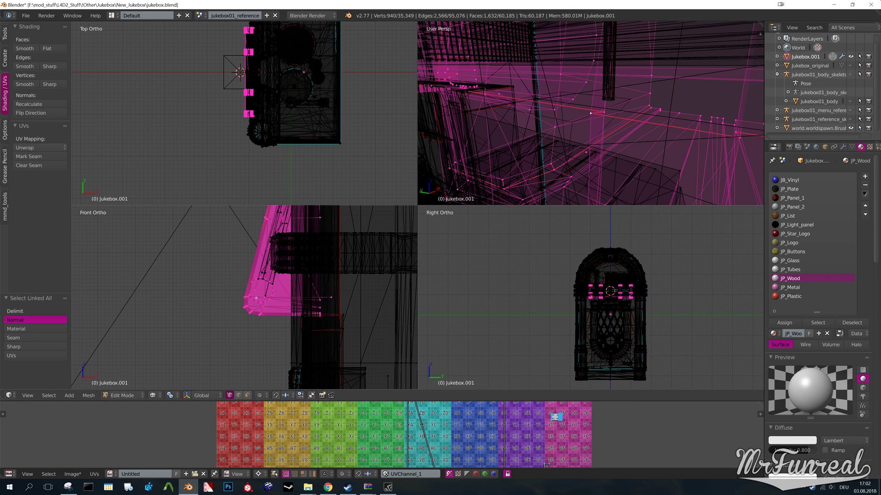
middle_click_drag(265, 295, 275, 333, "shift")
key("z")
scroll(558, 120, "down", 5)
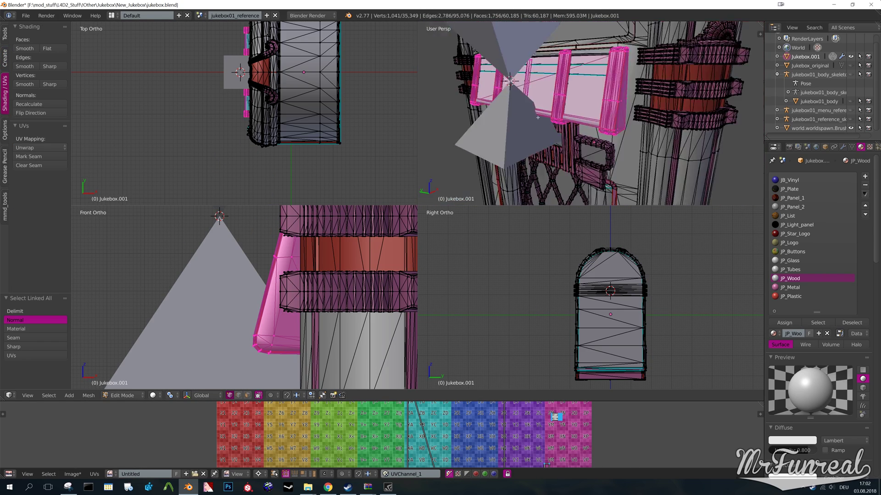
middle_click_drag(557, 121, 610, 149)
key("p")
left_click(610, 149)
scroll(649, 148, "down", 3)
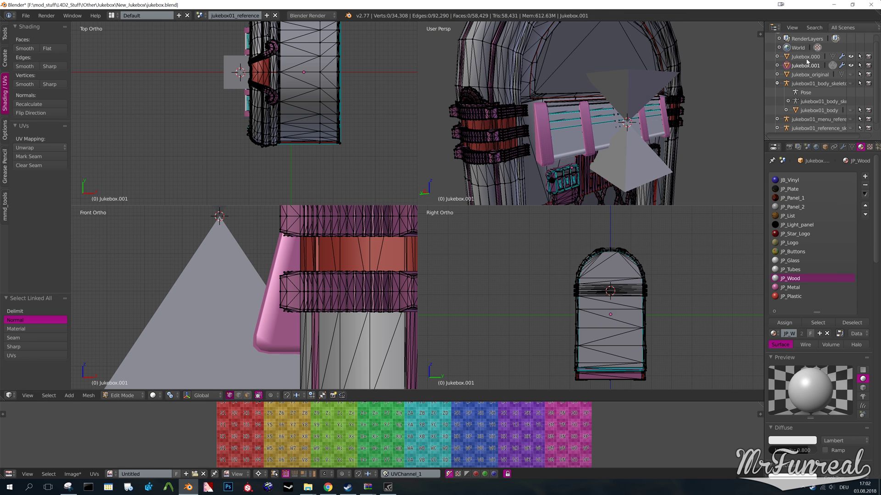
Step: Return to Object Mode and set the origin of the separated menu panel, Jukebox.000, to the 3D cursor
key("Tab")
left_click(90, 395)
mouse_move(133, 354)
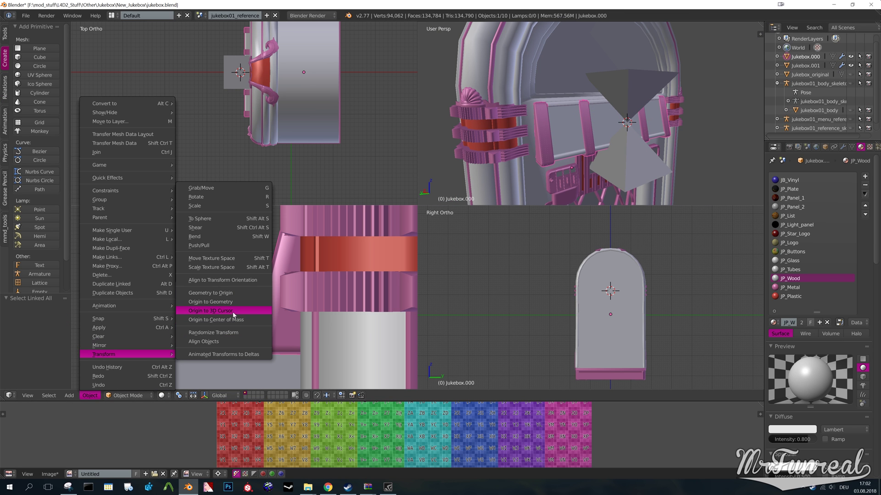
left_click(233, 314)
Step: Move the 3D cursor and the separated menu panel to the world origin, and hide the Jukebox.001 body
middle_click_drag(679, 131, 711, 114)
scroll(584, 109, "down", 4)
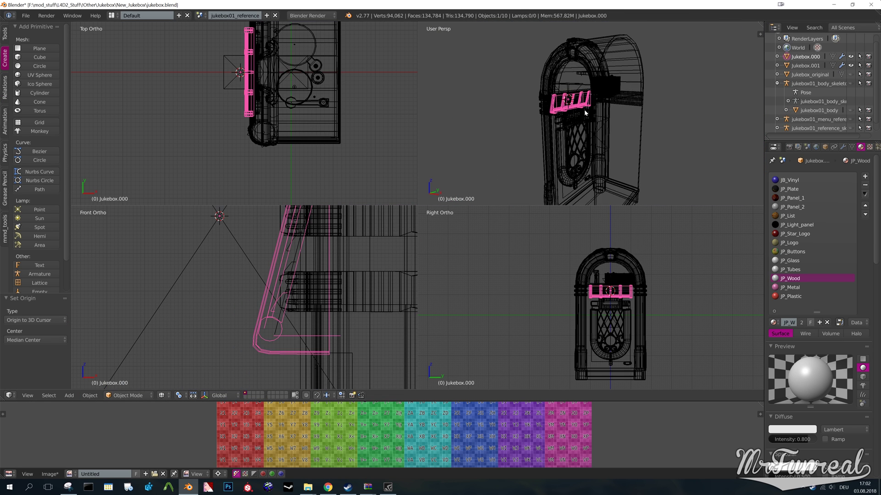
key("shift+s")
left_click(528, 191)
middle_click_drag(602, 148, 494, 117)
key("h")
middle_click_drag(591, 127, 591, 155)
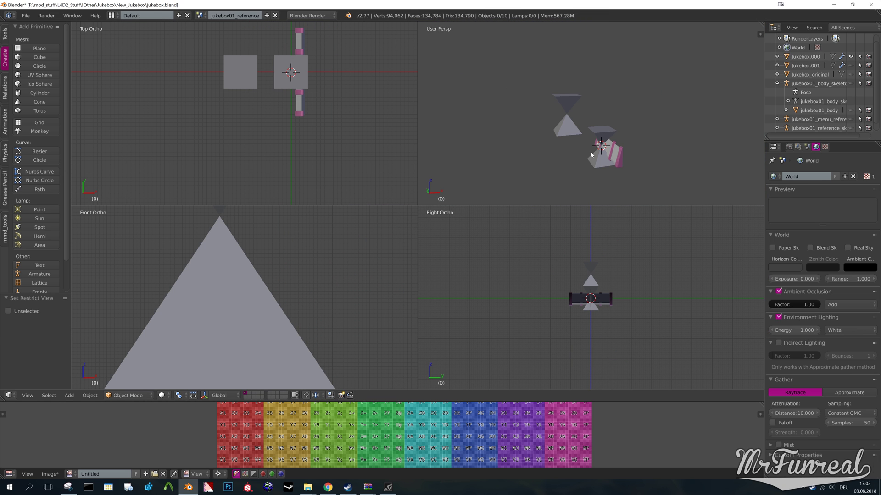